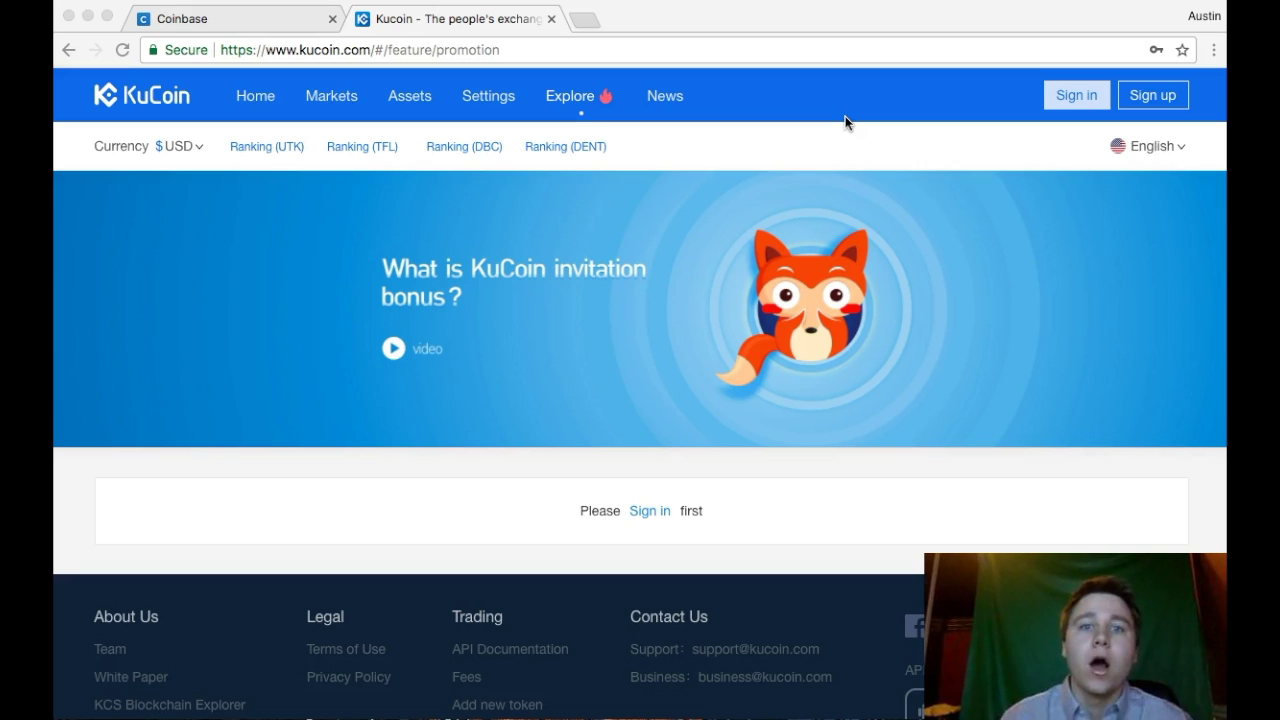
- Open KuCoin's sign-up form, look over its password and invitation code fields, then return to Coinbase
click(1152, 96)
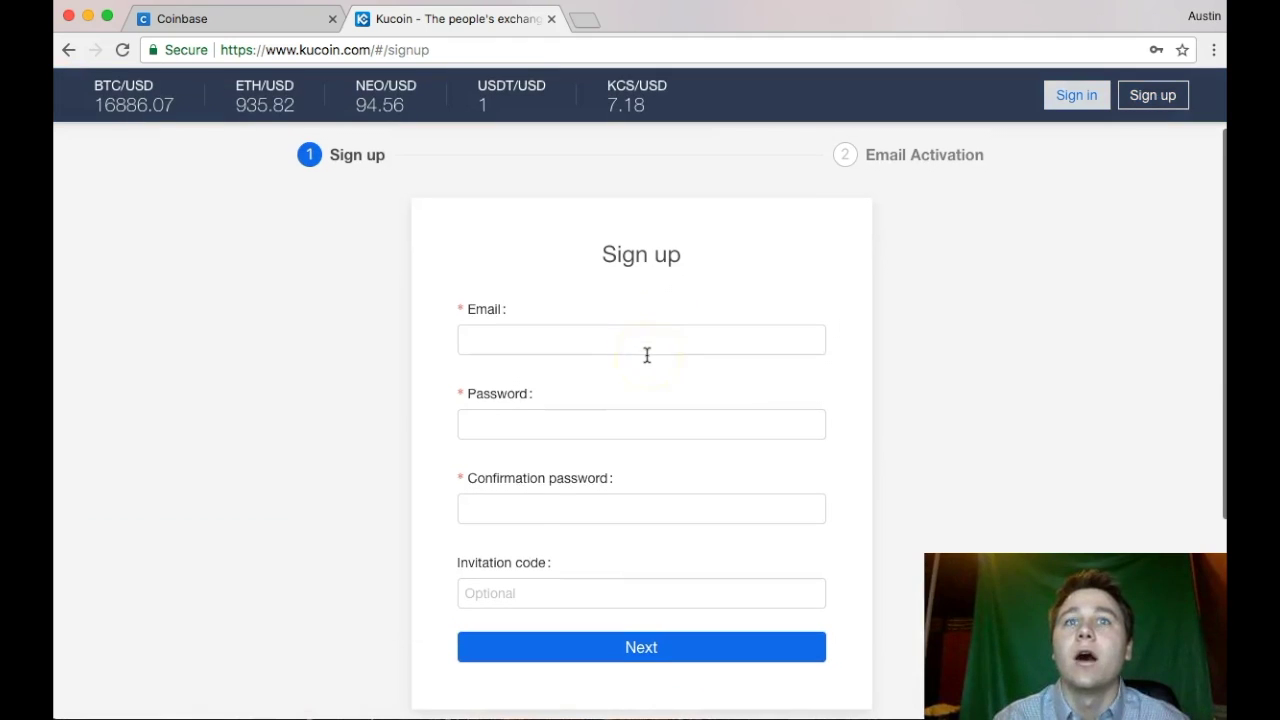
click(503, 596)
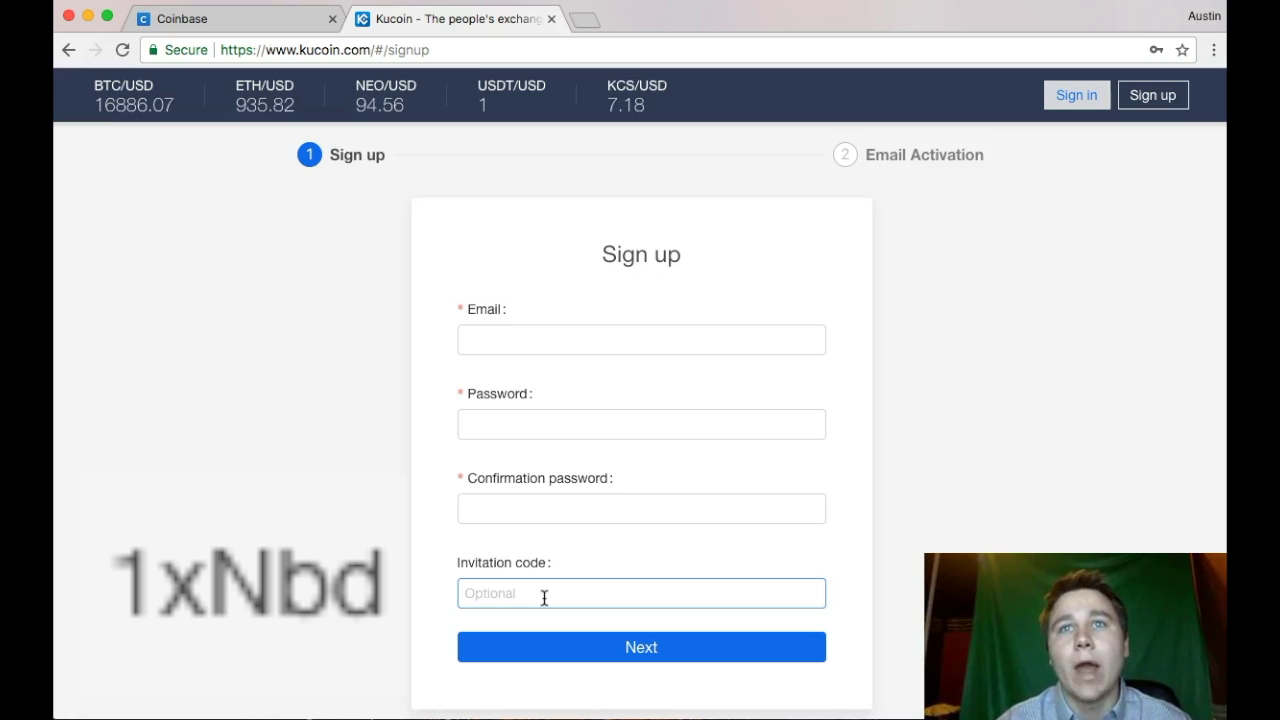
click(544, 598)
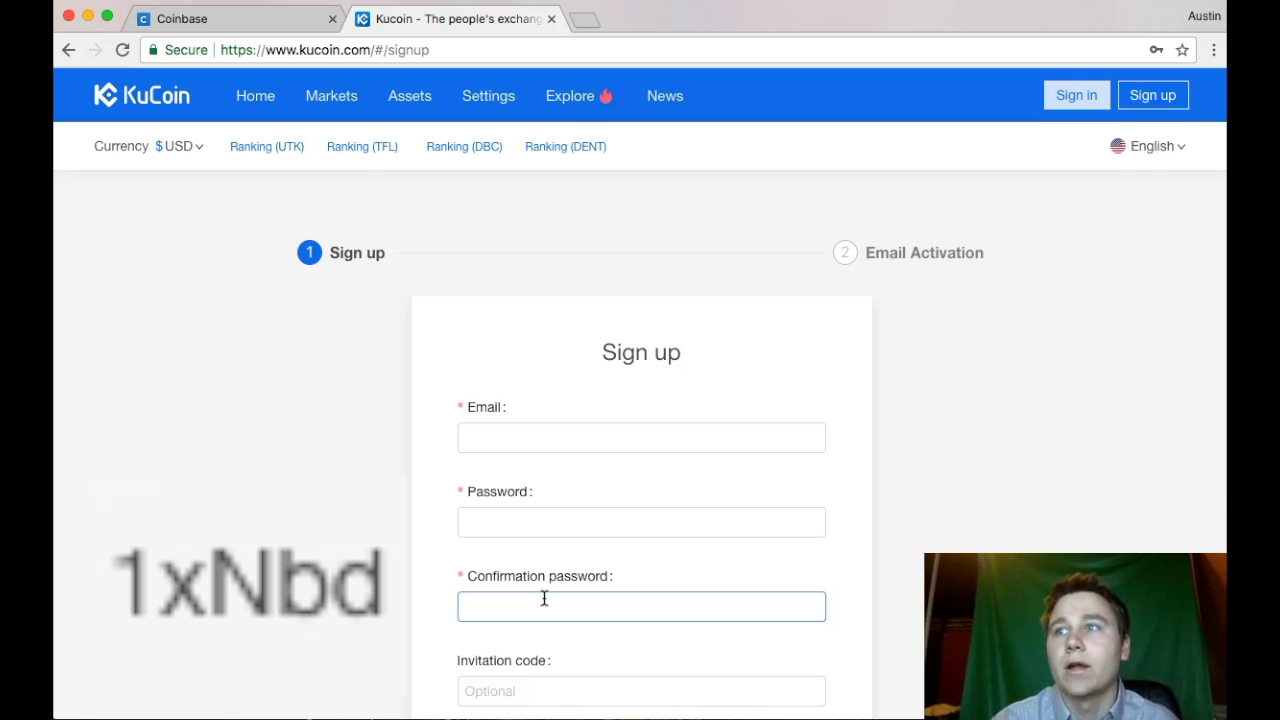
key(Tab)
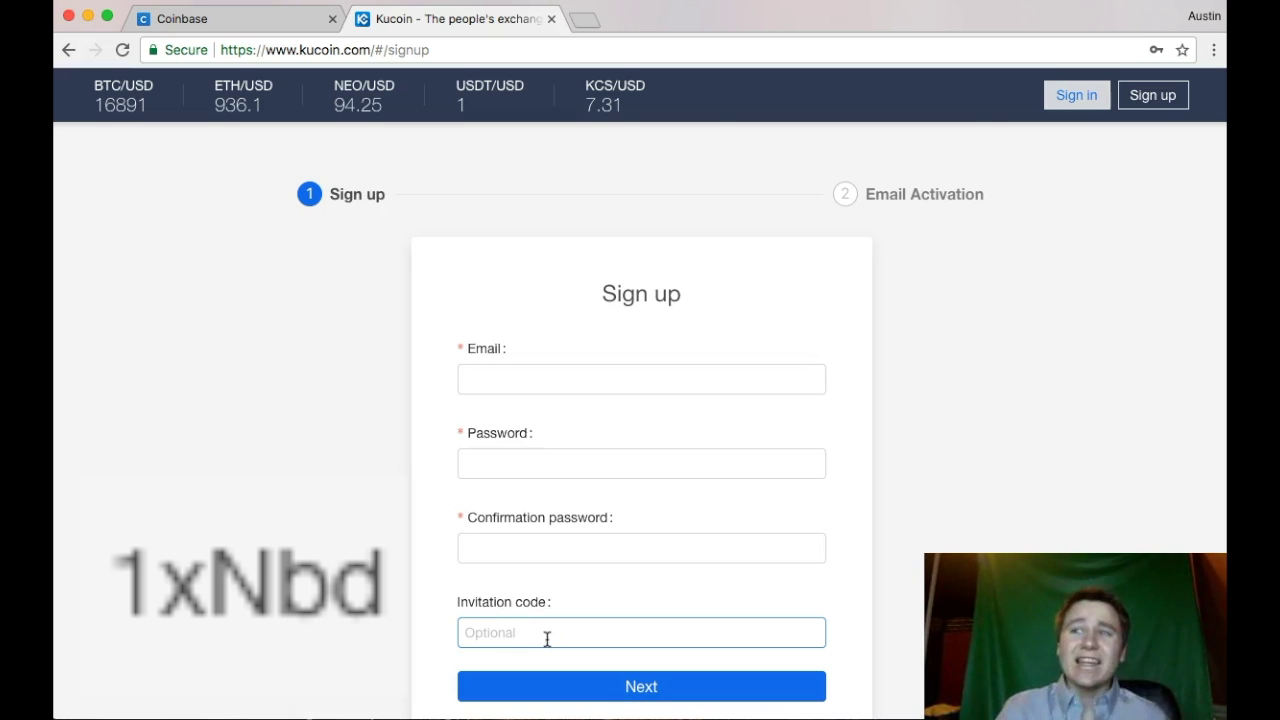
click(412, 193)
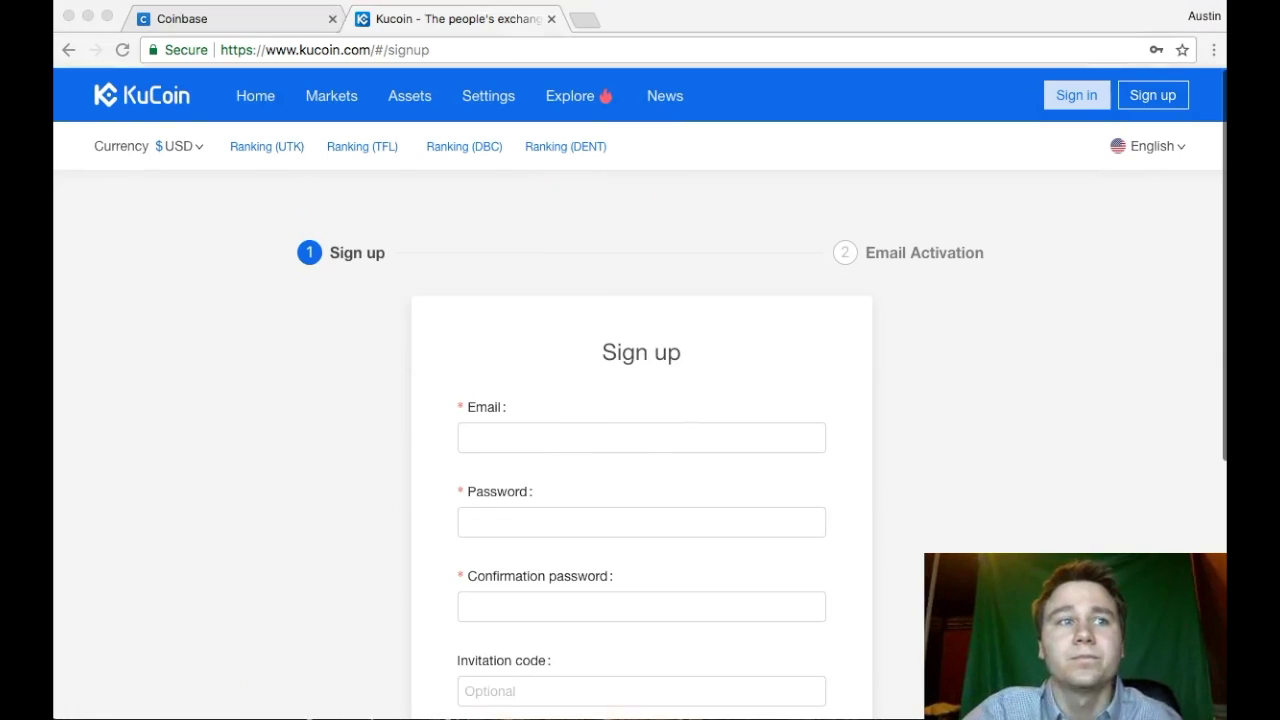
key(ctrl+shift+Tab)
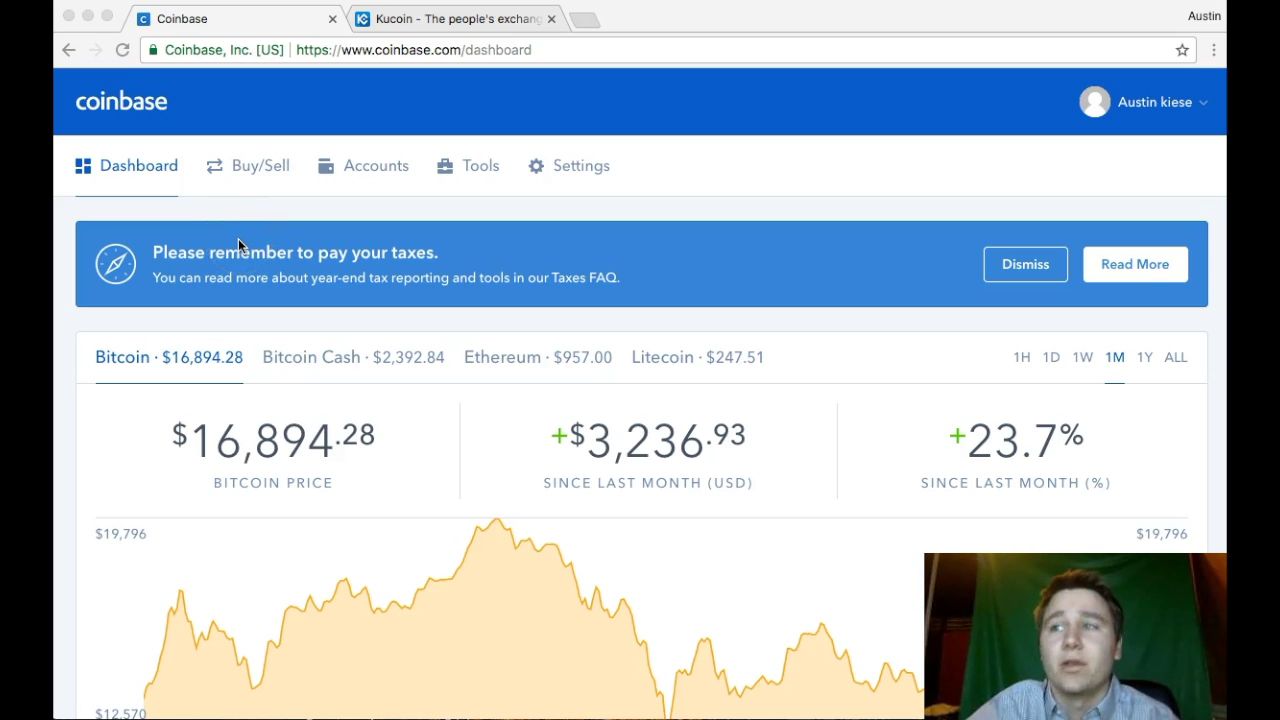
- On Coinbase's Buy/Sell page, select Bitcoin Cash so the purchase deposits to the BCH Wallet
click(247, 170)
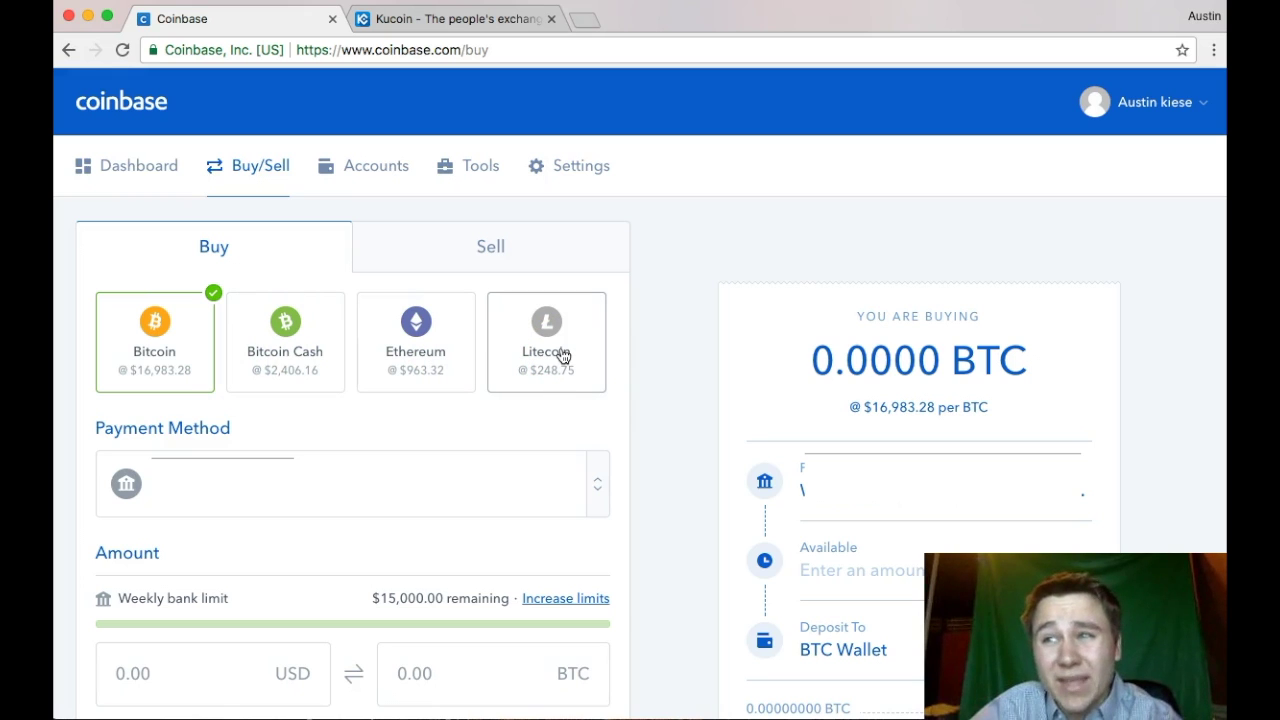
click(408, 306)
click(329, 327)
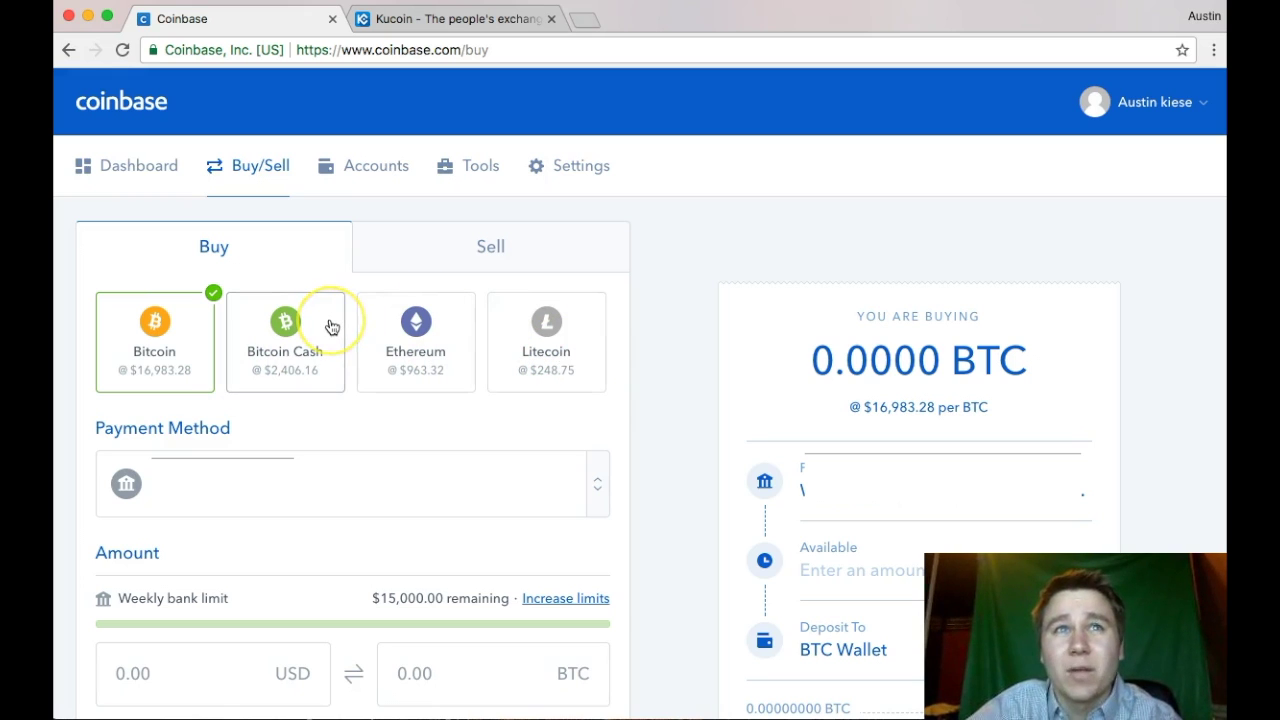
click(340, 325)
click(403, 326)
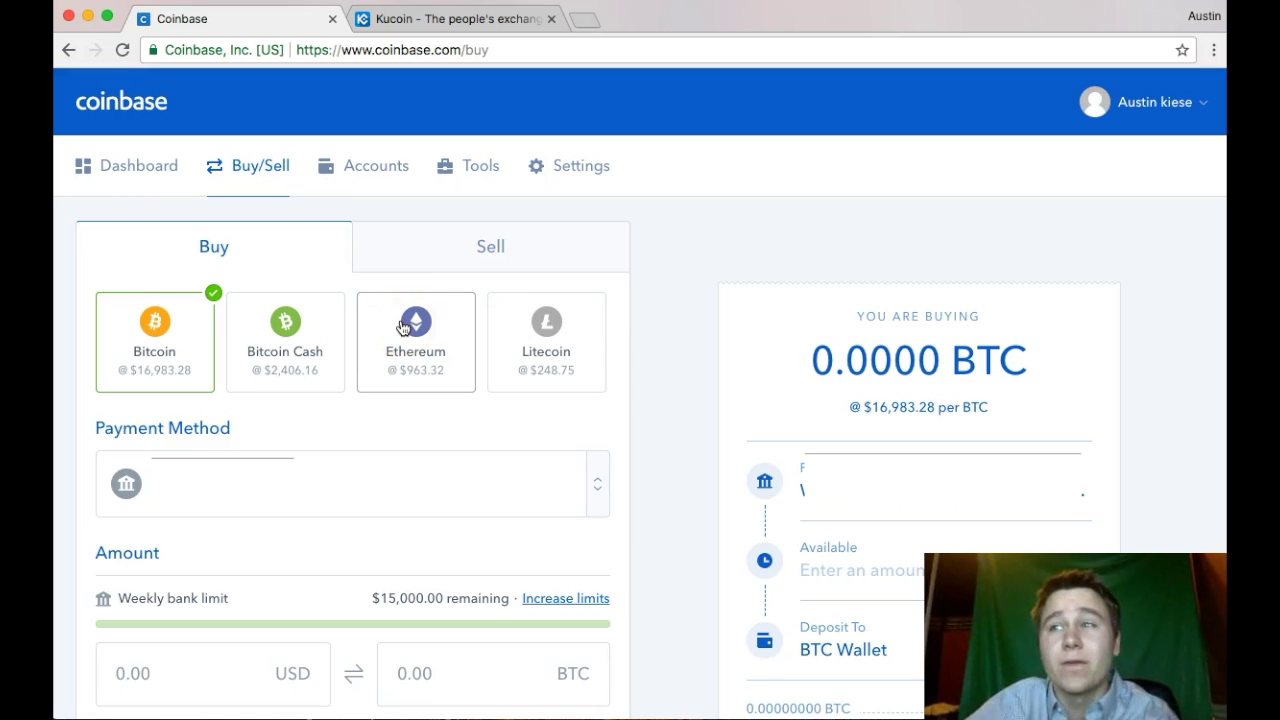
click(509, 346)
click(374, 333)
click(307, 338)
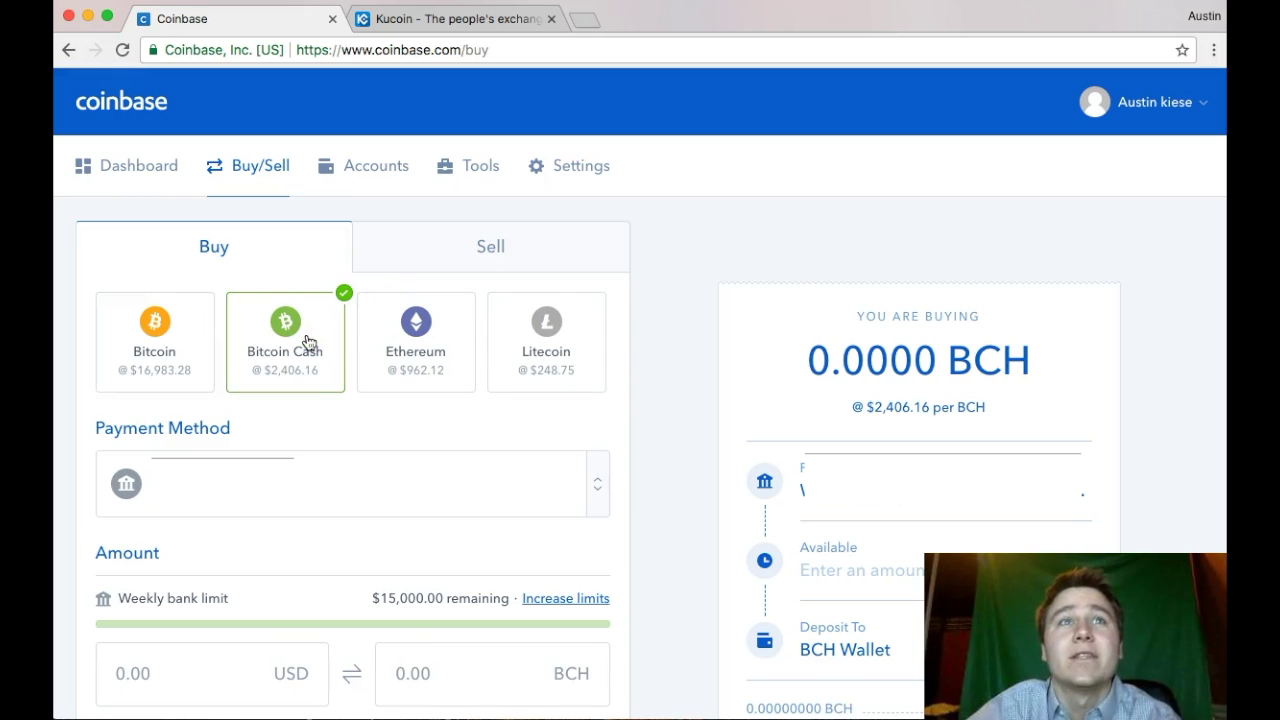
click(330, 398)
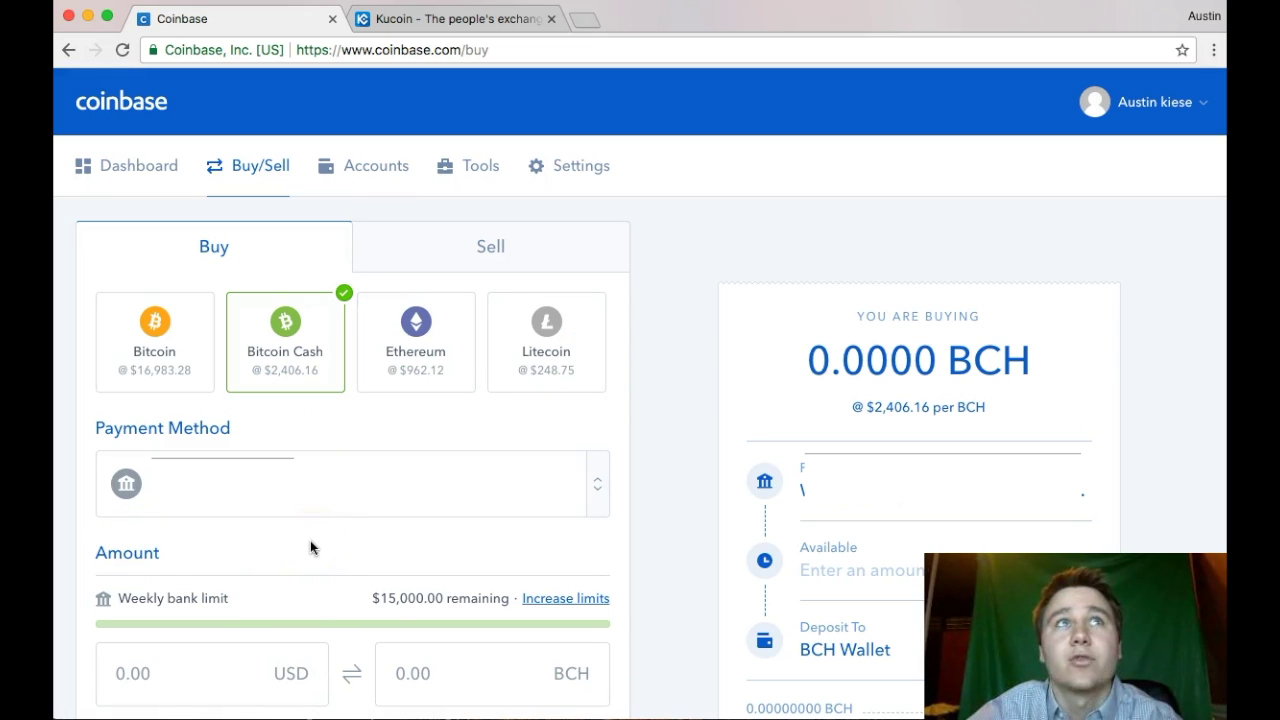
- Enter $100 as the Bitcoin Cash purchase amount, equal to 0.0403 BCH
scroll(310, 545, down, 1)
click(190, 660)
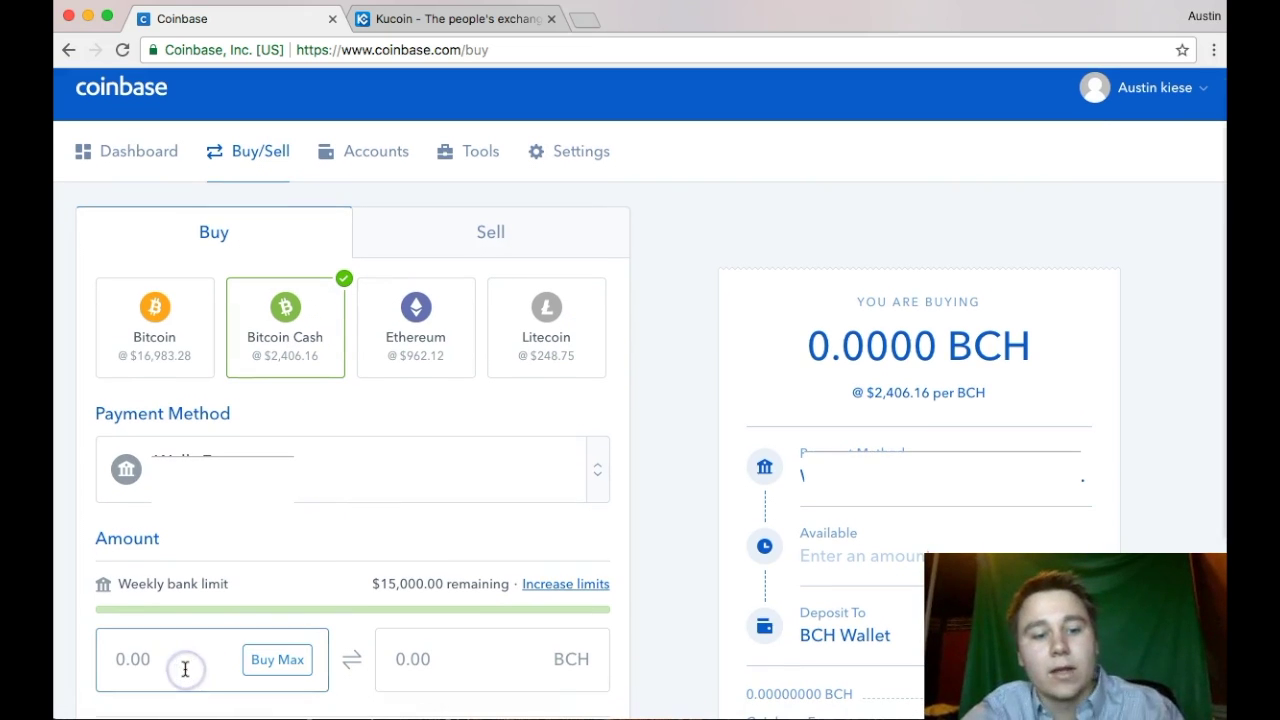
text(100)
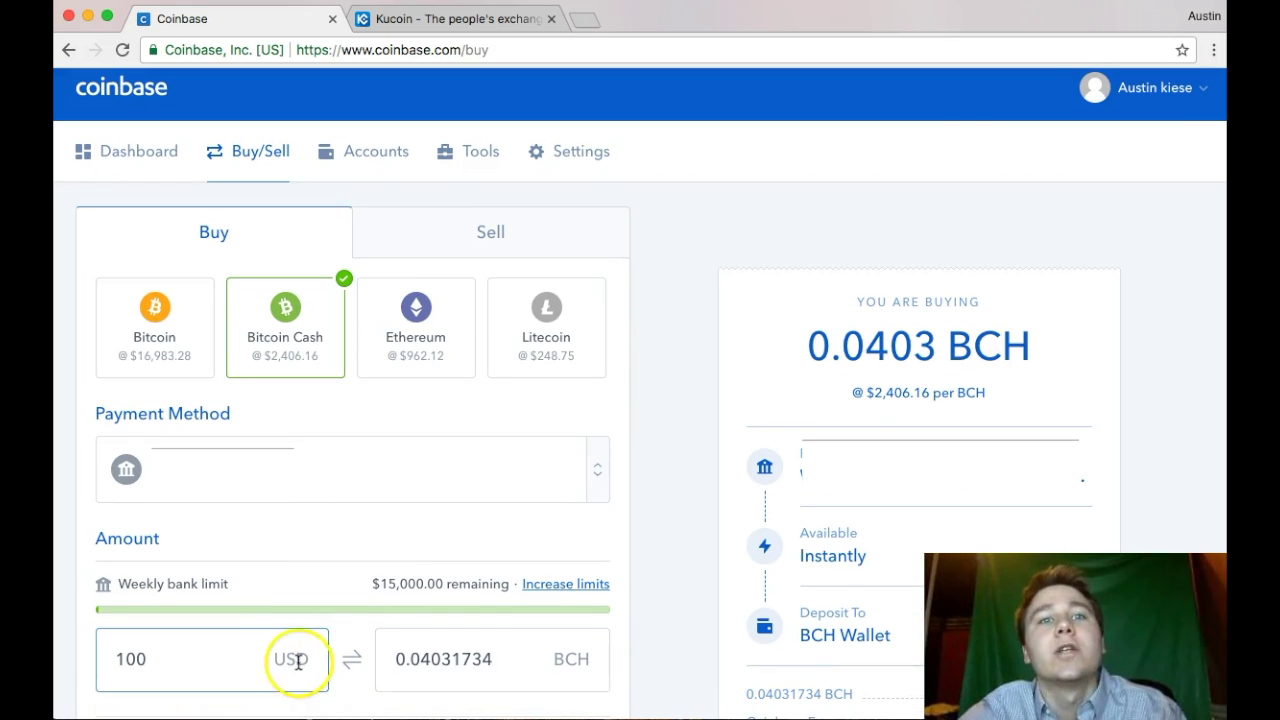
click(405, 663)
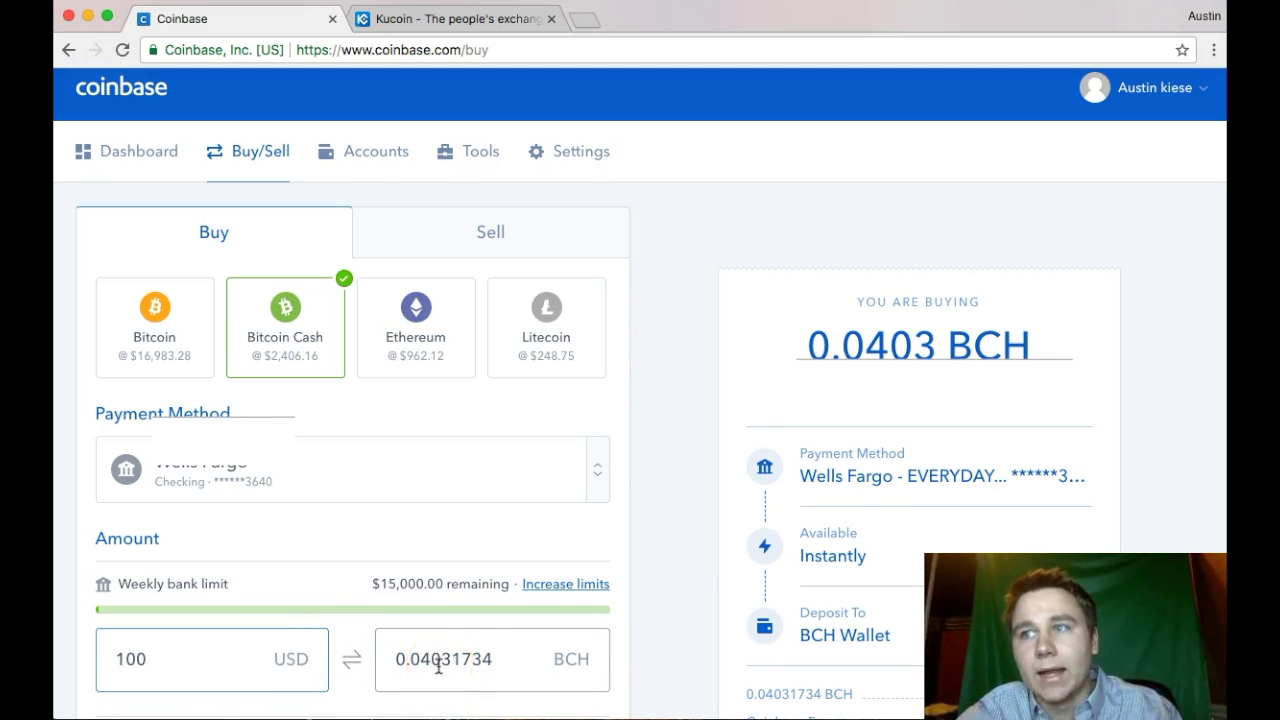
- Review the purchase summary and fees without buying, then go to the Accounts page
scroll(438, 667, down, 3)
click(117, 628)
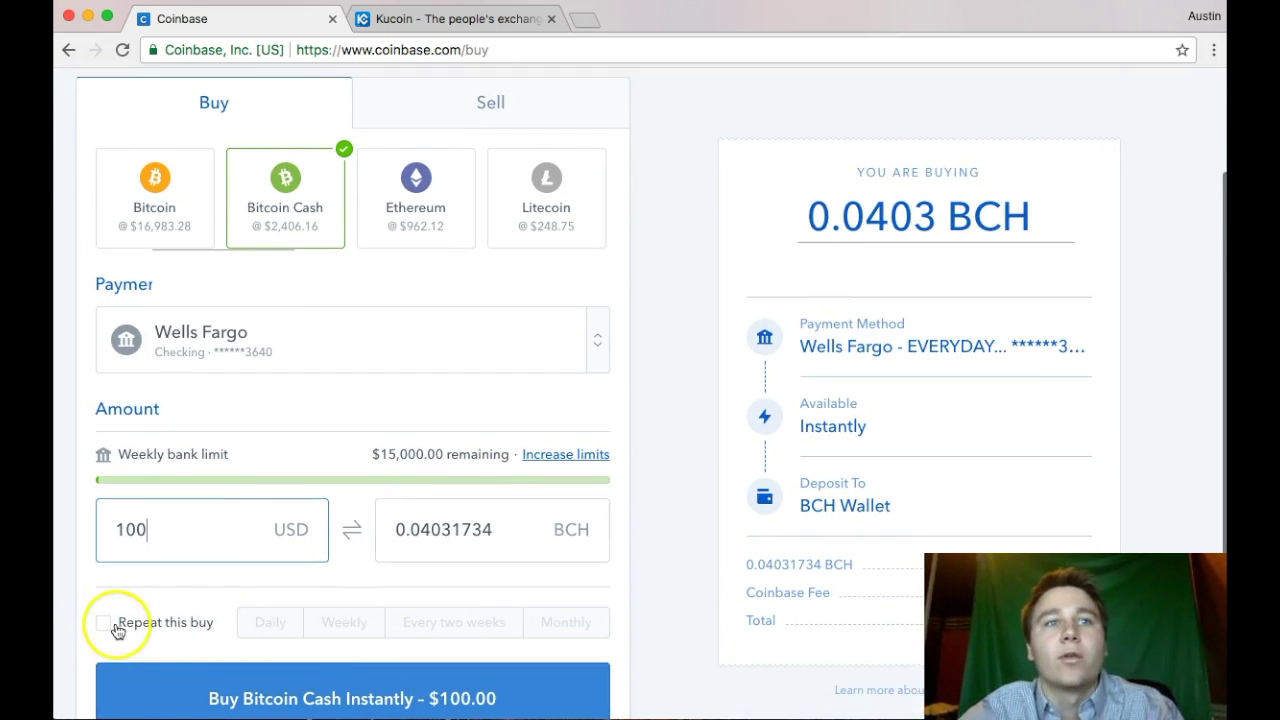
scroll(150, 615, down, 3)
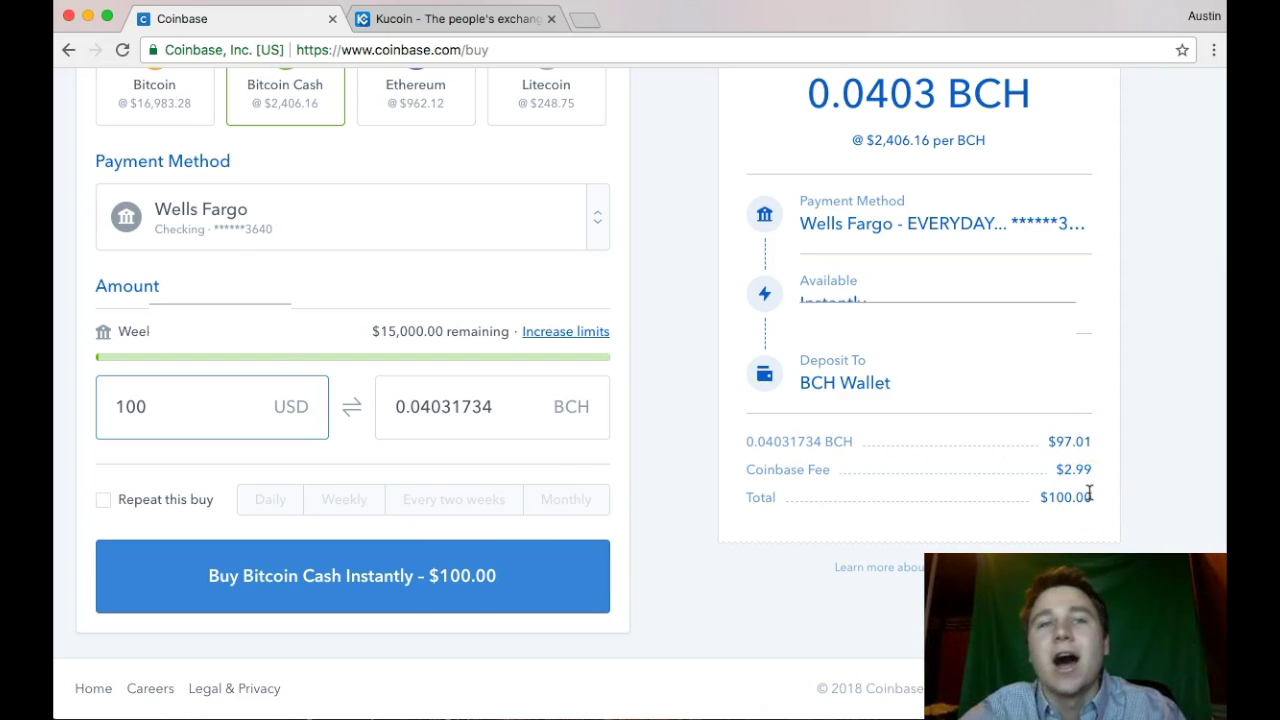
scroll(571, 571, up, 3)
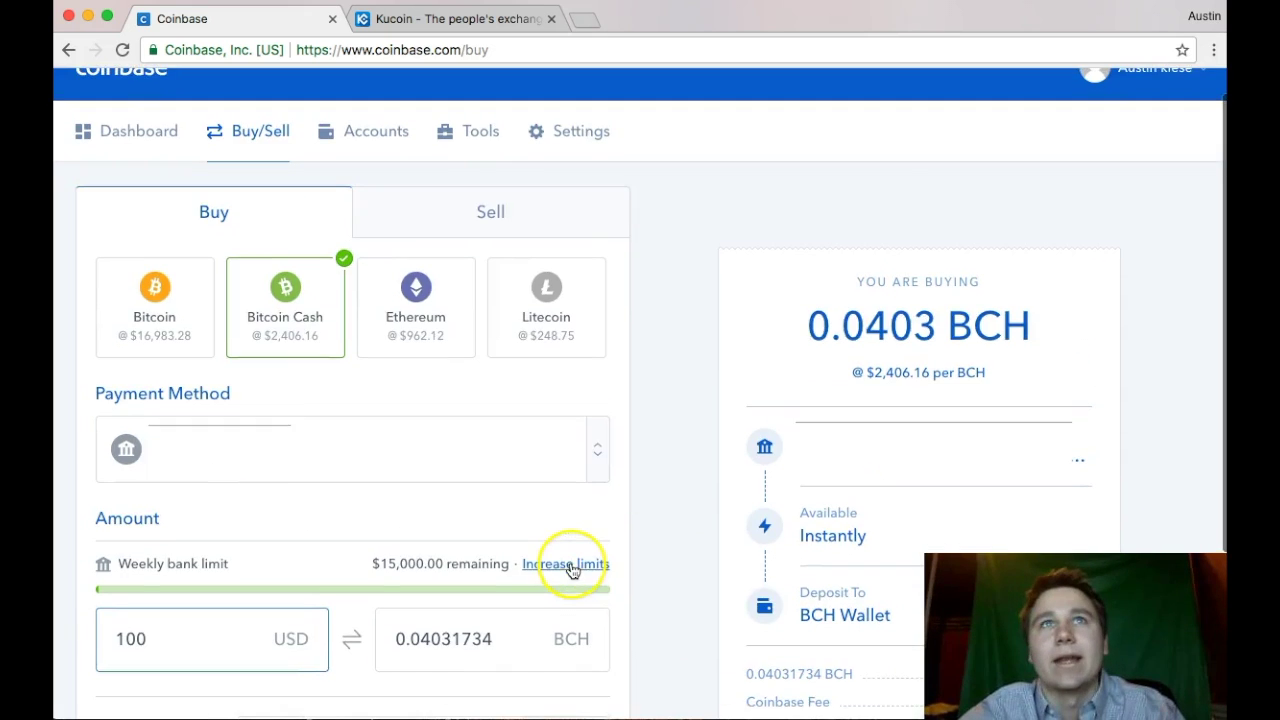
scroll(626, 589, up, 1)
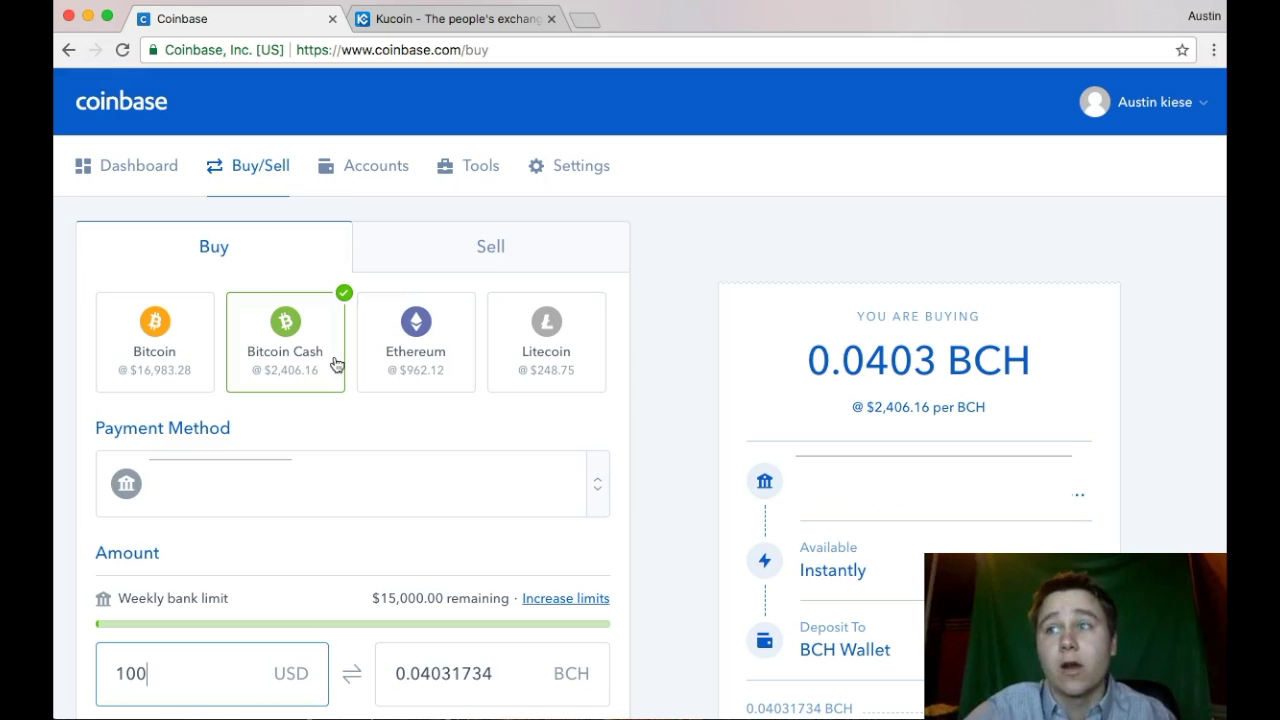
click(376, 178)
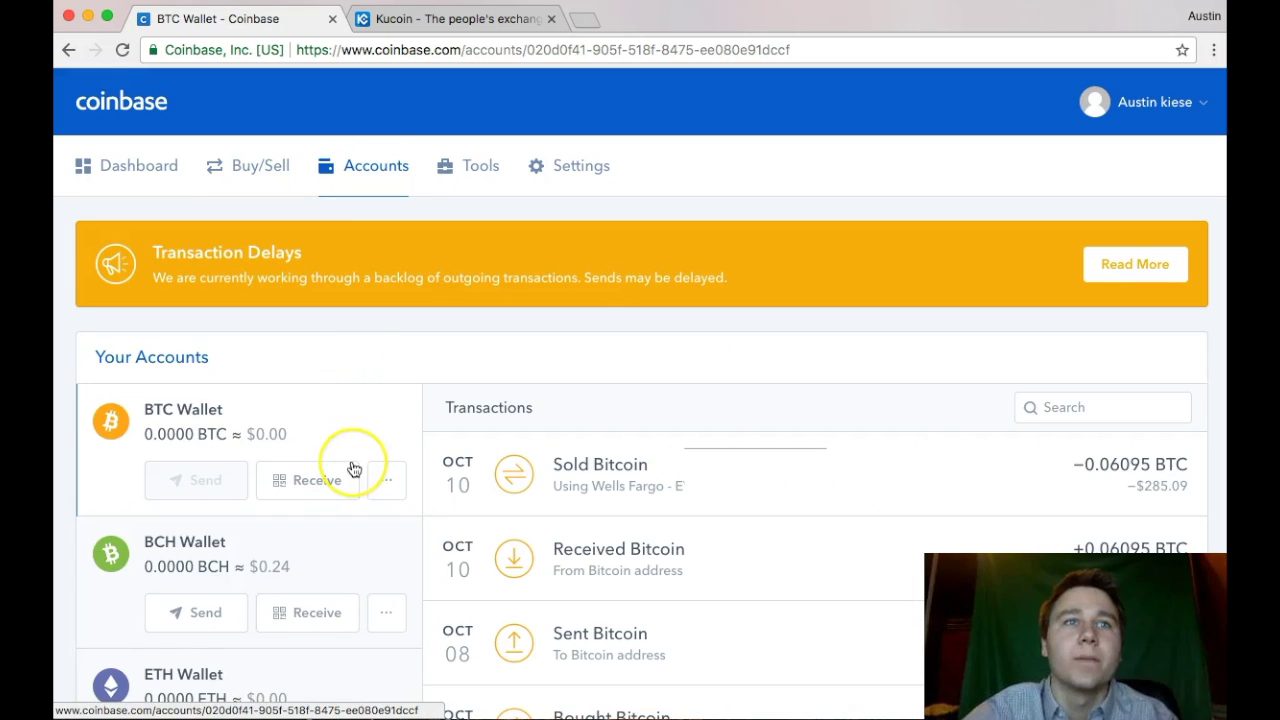
- Start a Send from the BCH Wallet, then switch to KuCoin's assets overview
scroll(349, 466, down, 2)
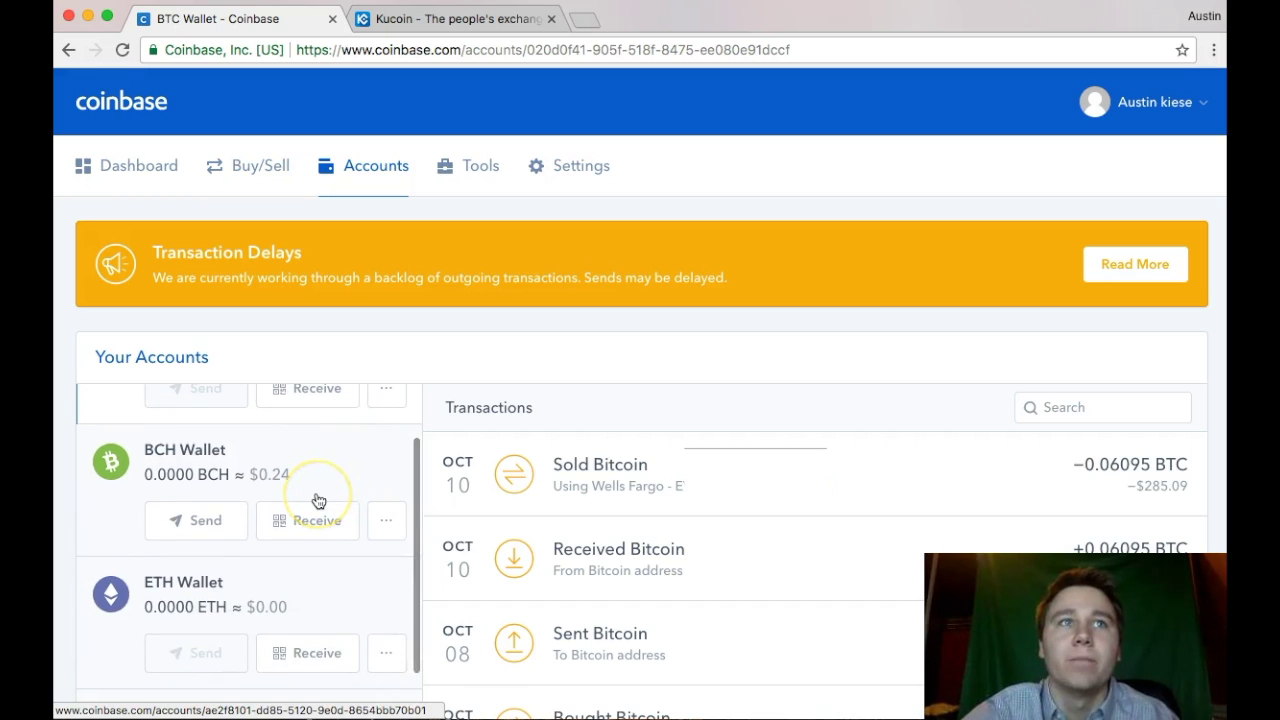
click(206, 522)
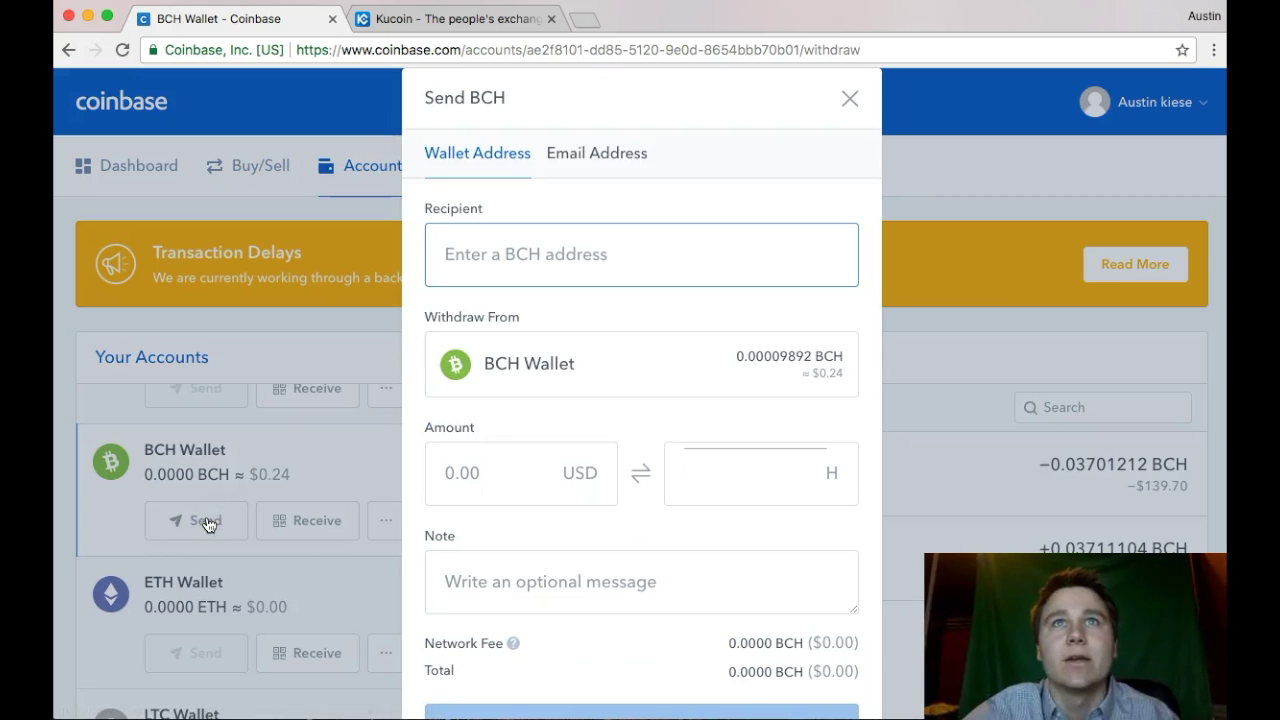
click(432, 26)
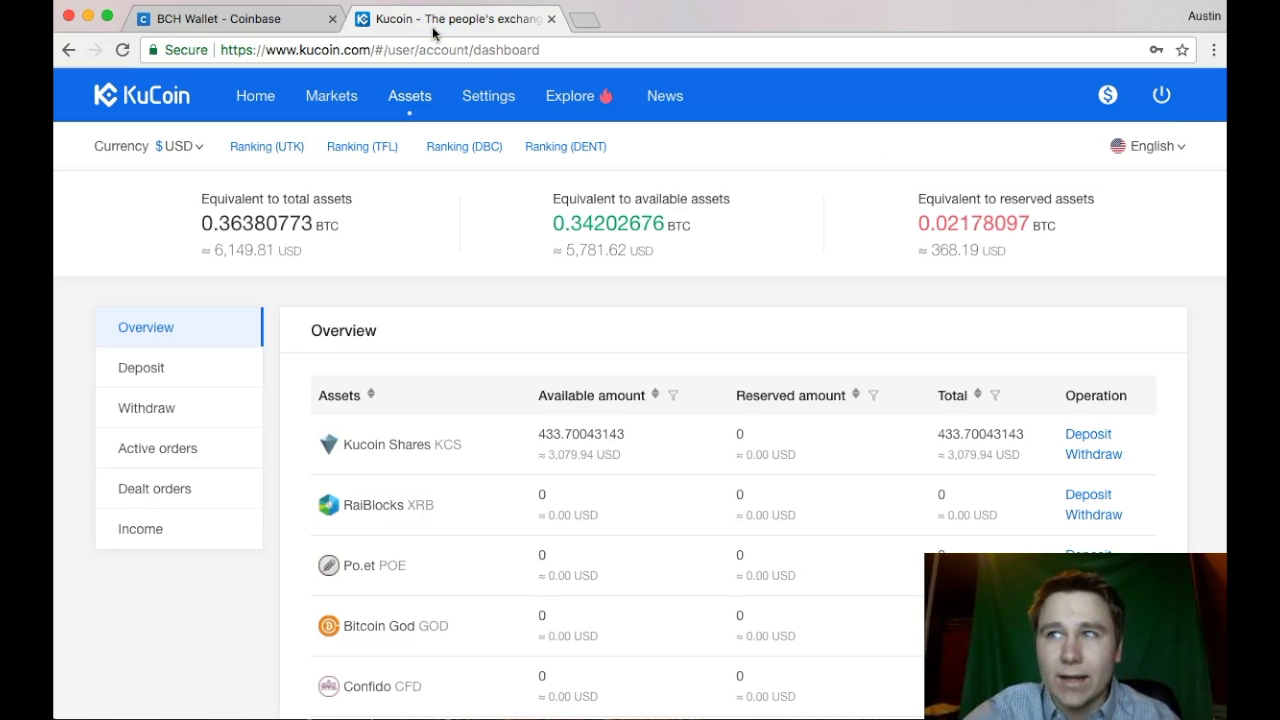
- Reload KuCoin's assets overview and search the page for 'bitcoin c'
scroll(679, 466, down, 1)
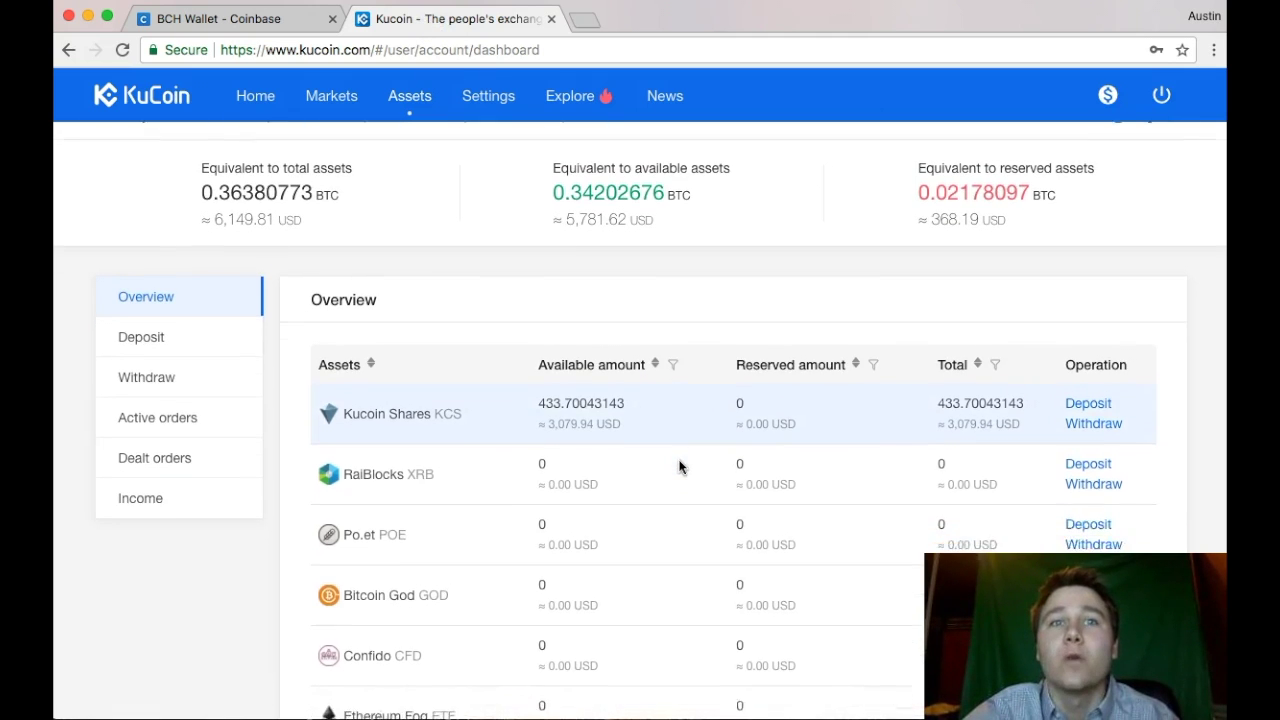
scroll(679, 466, down, 1)
scroll(679, 466, up, 1)
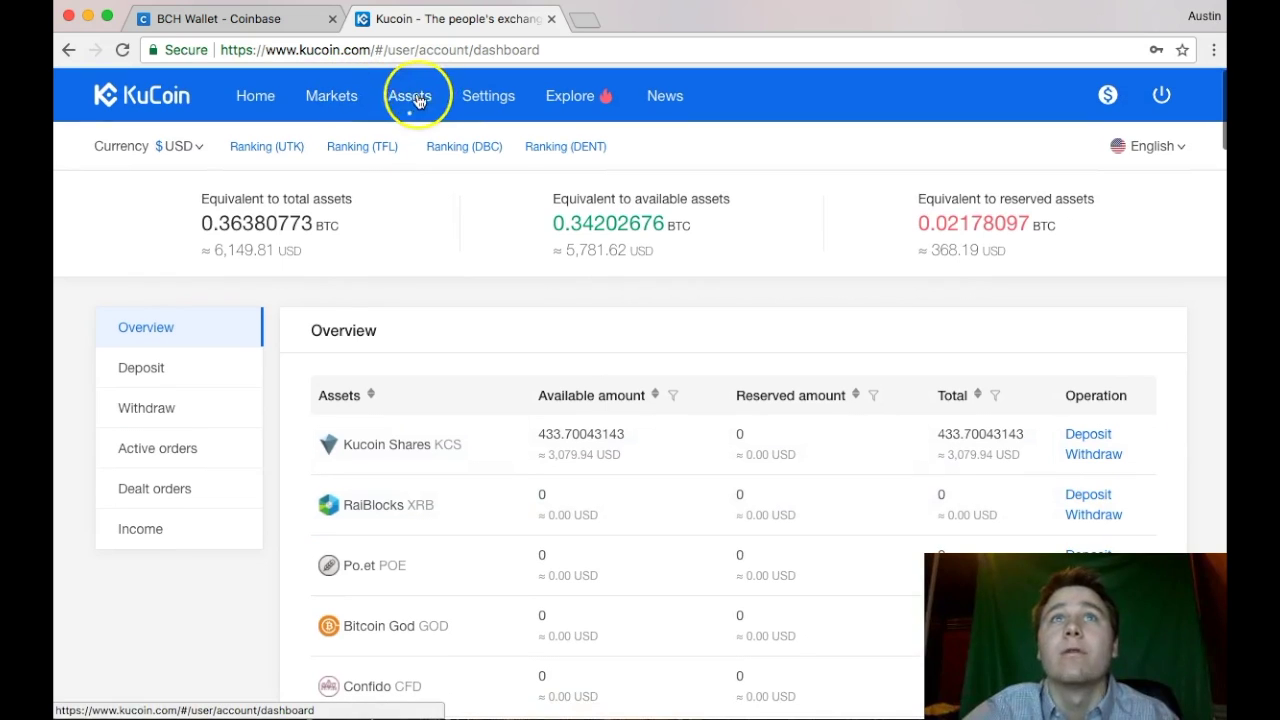
click(410, 97)
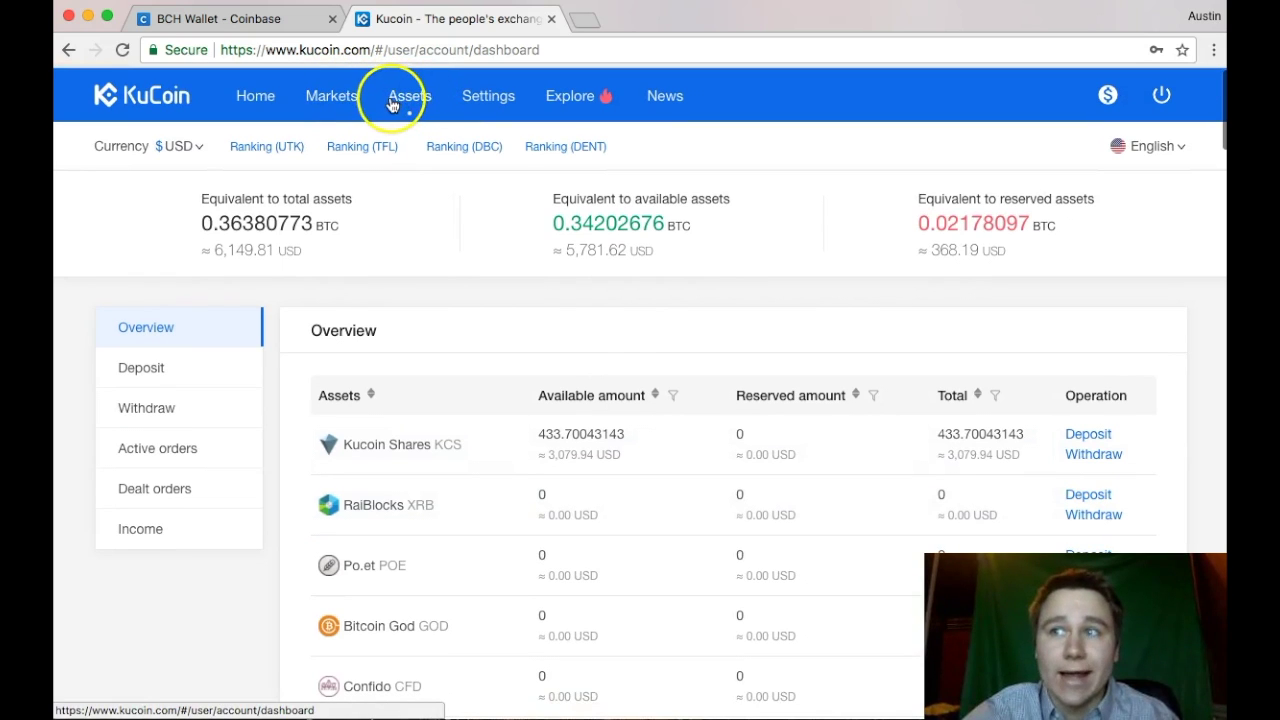
key(super+f)
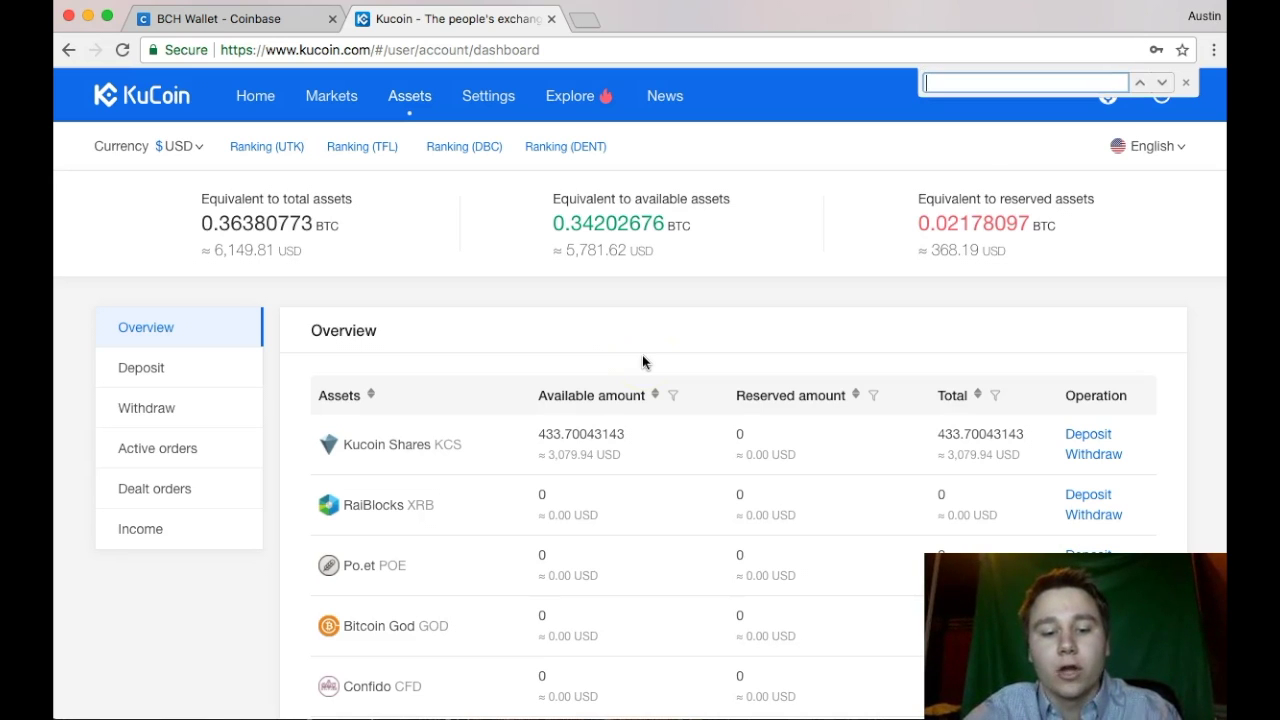
text(bitcoin)
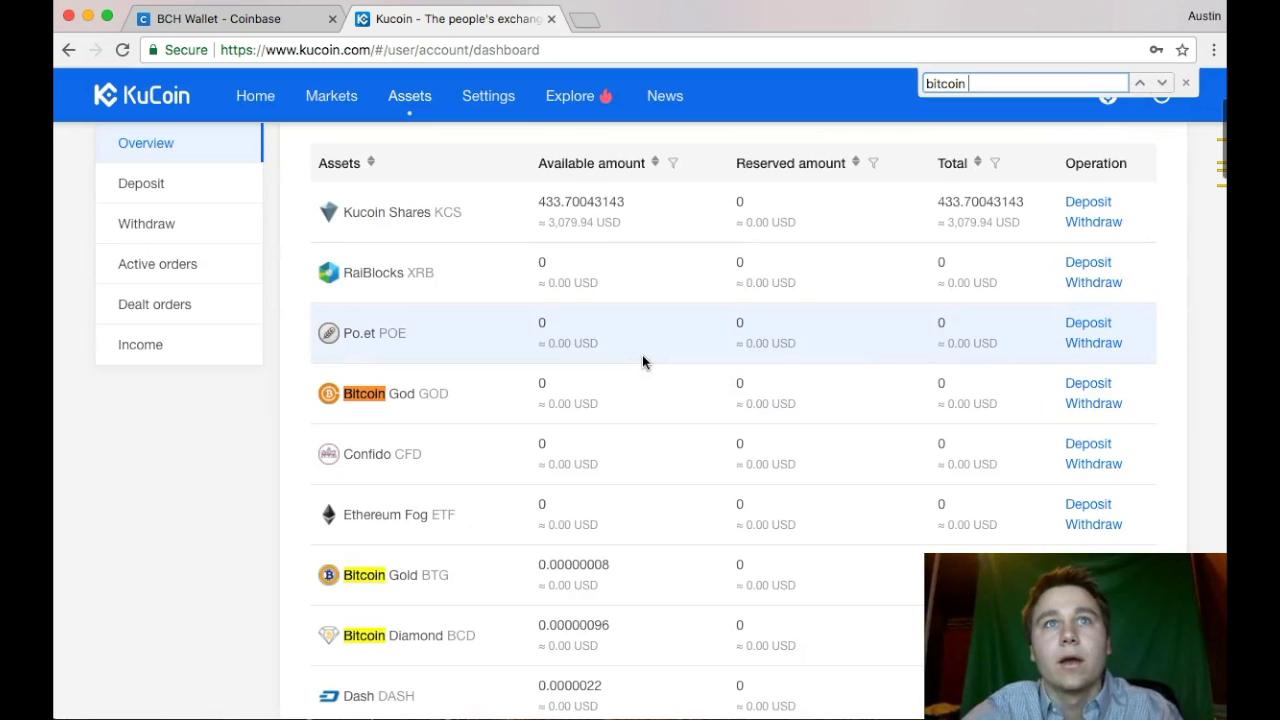
text( c)
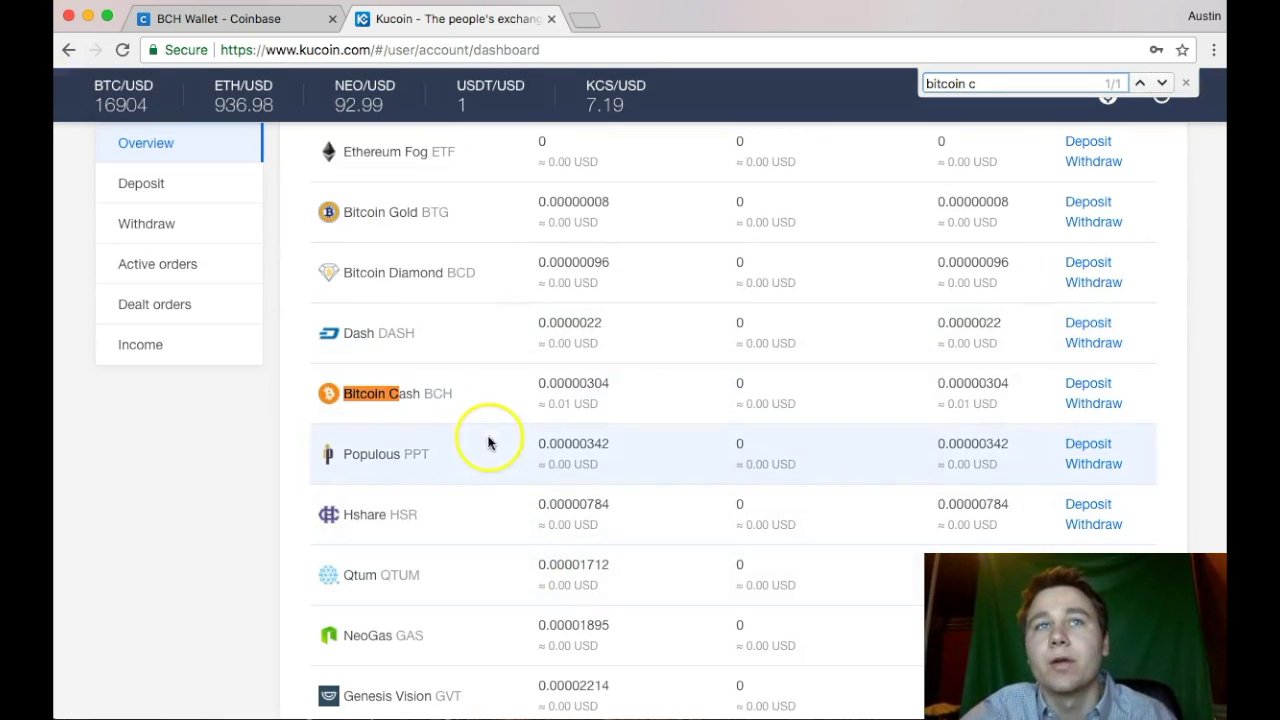
- Open the Bitcoin Cash deposit page and select its BCH wallet address
click(1091, 390)
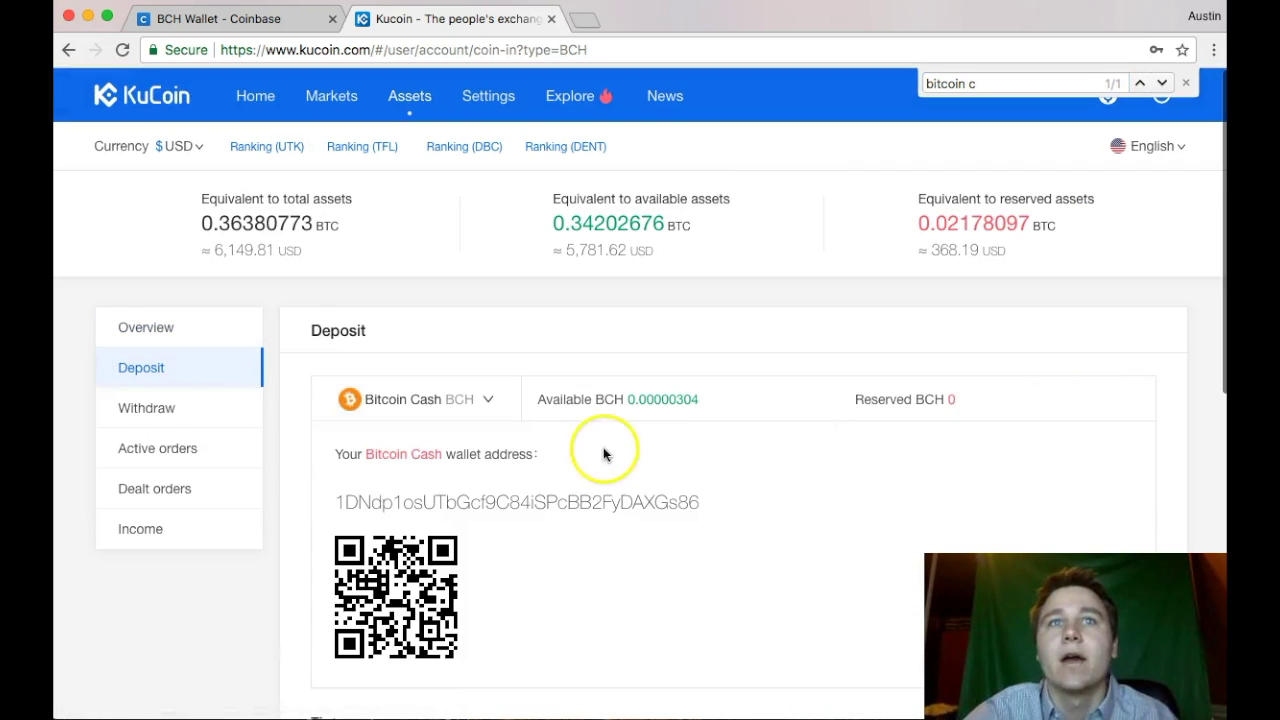
scroll(405, 495, down, 1)
drag(335, 443, 705, 452)
key(super+c)
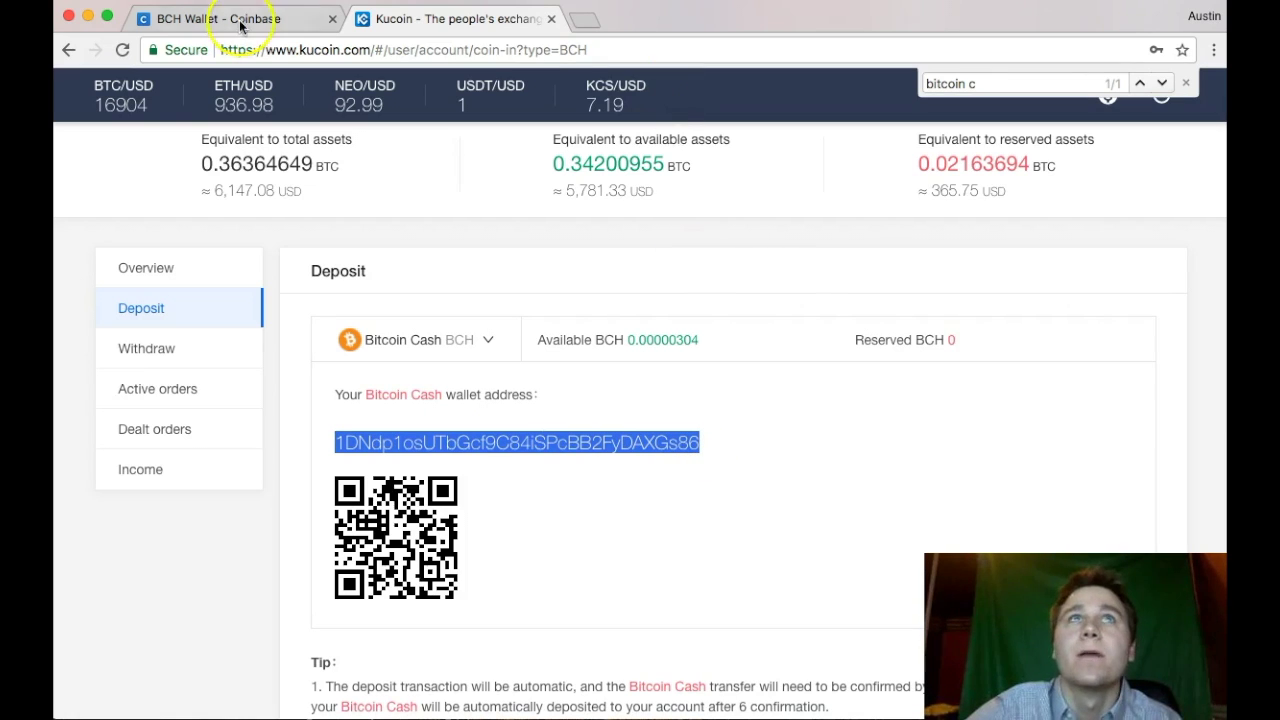
- Paste the KuCoin BCH address as recipient, send the max 0.00009892 BCH balance, and continue
click(195, 21)
click(463, 243)
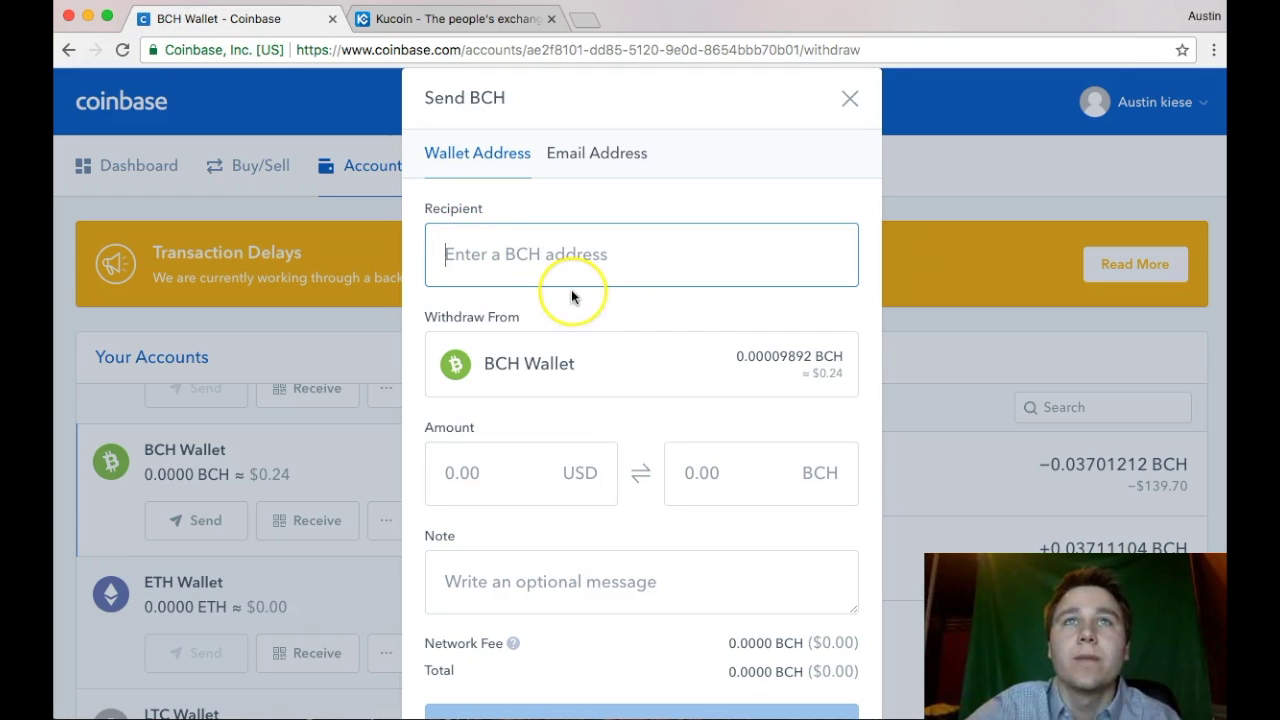
key(super+v)
click(522, 468)
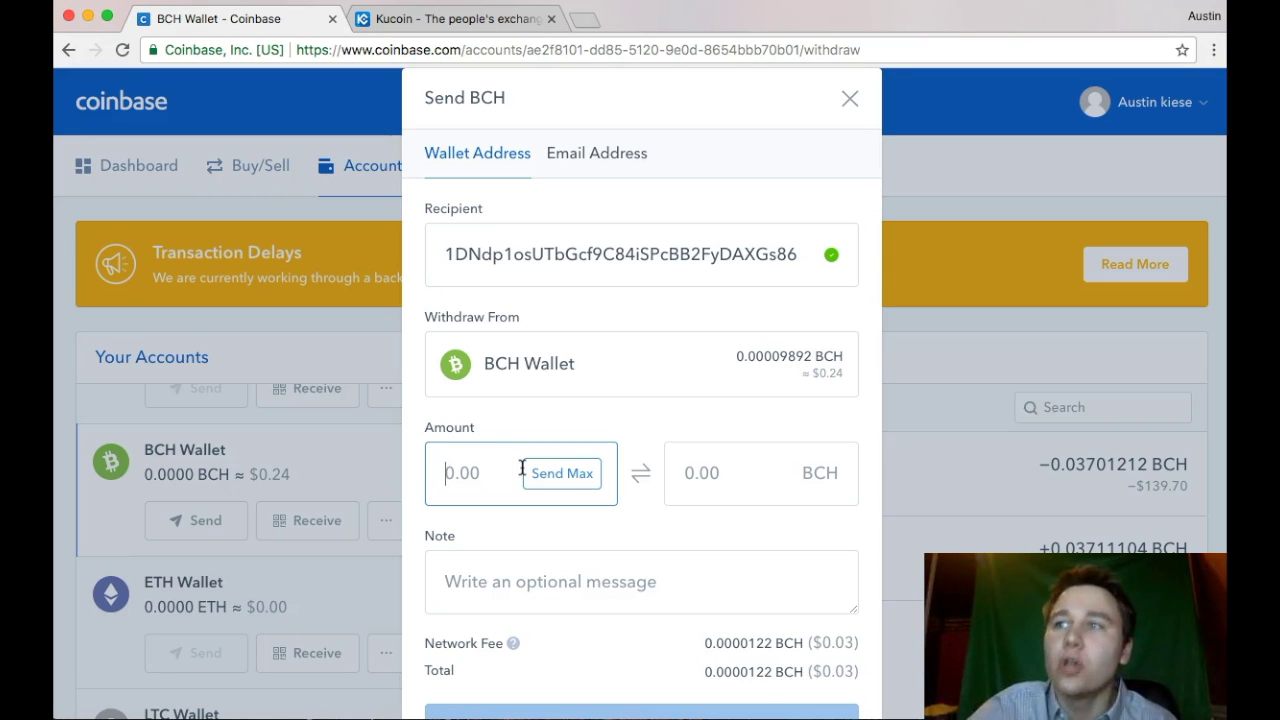
click(543, 474)
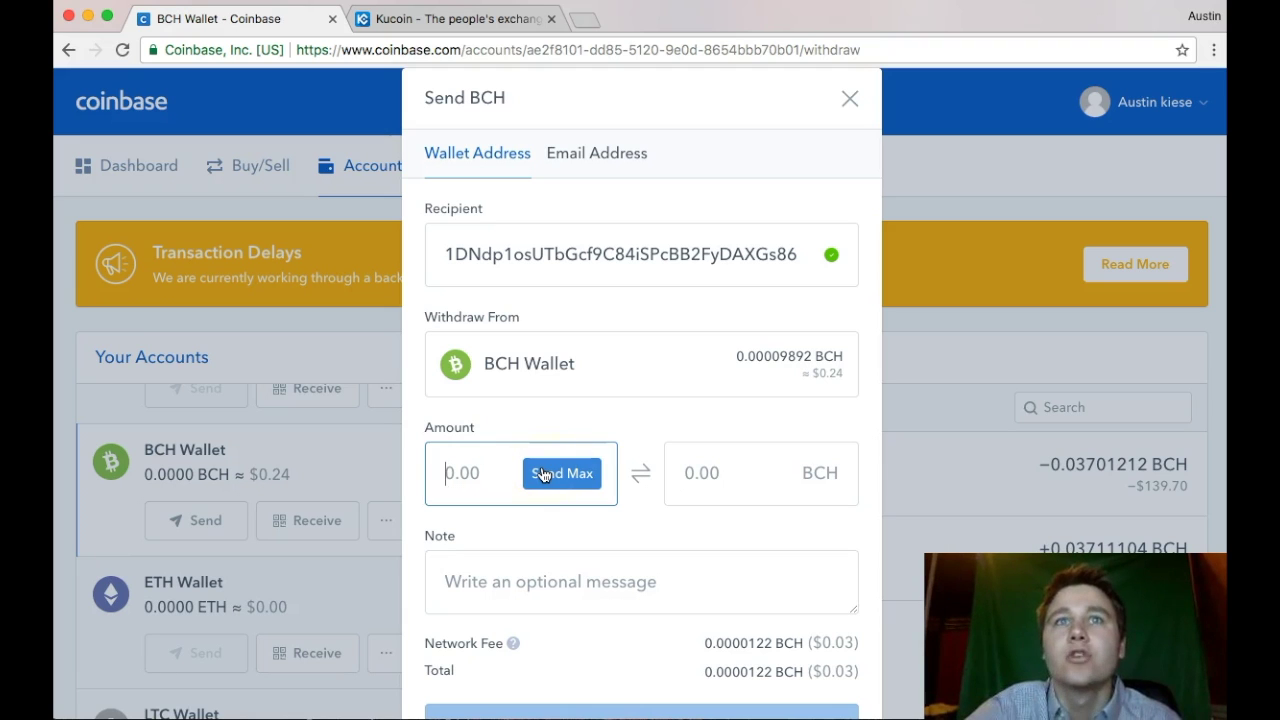
click(543, 474)
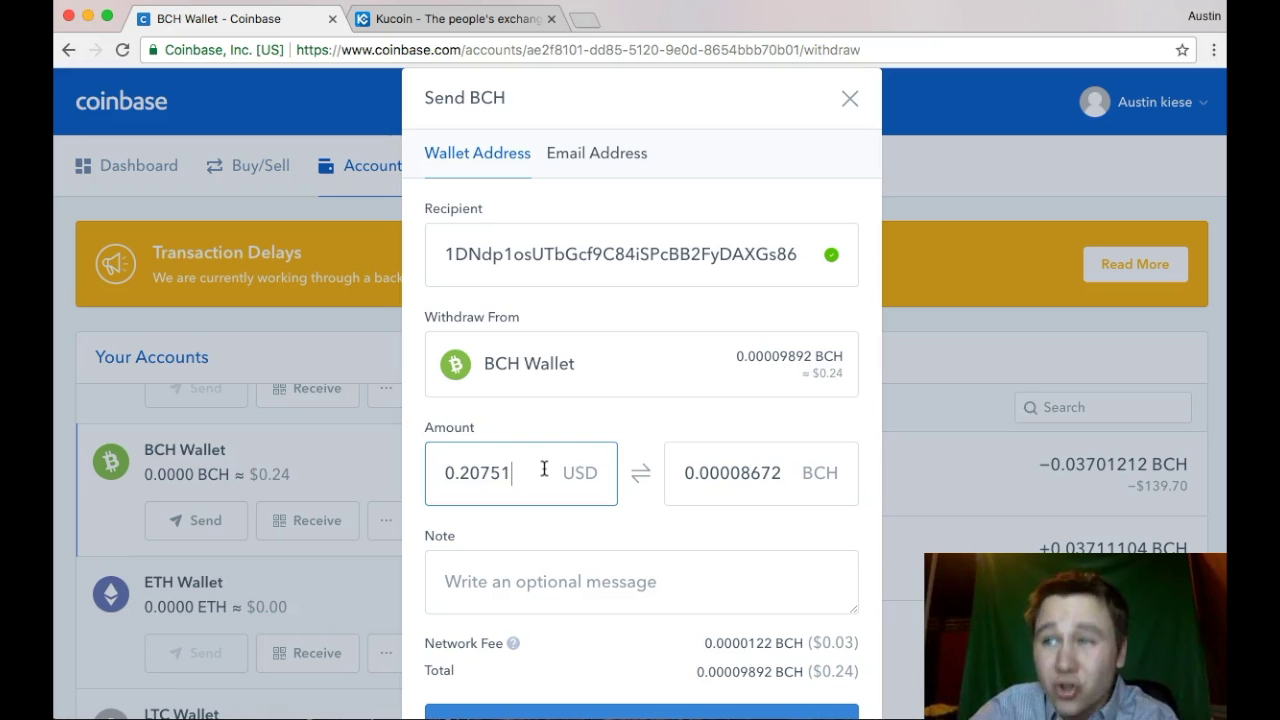
scroll(569, 561, down, 2)
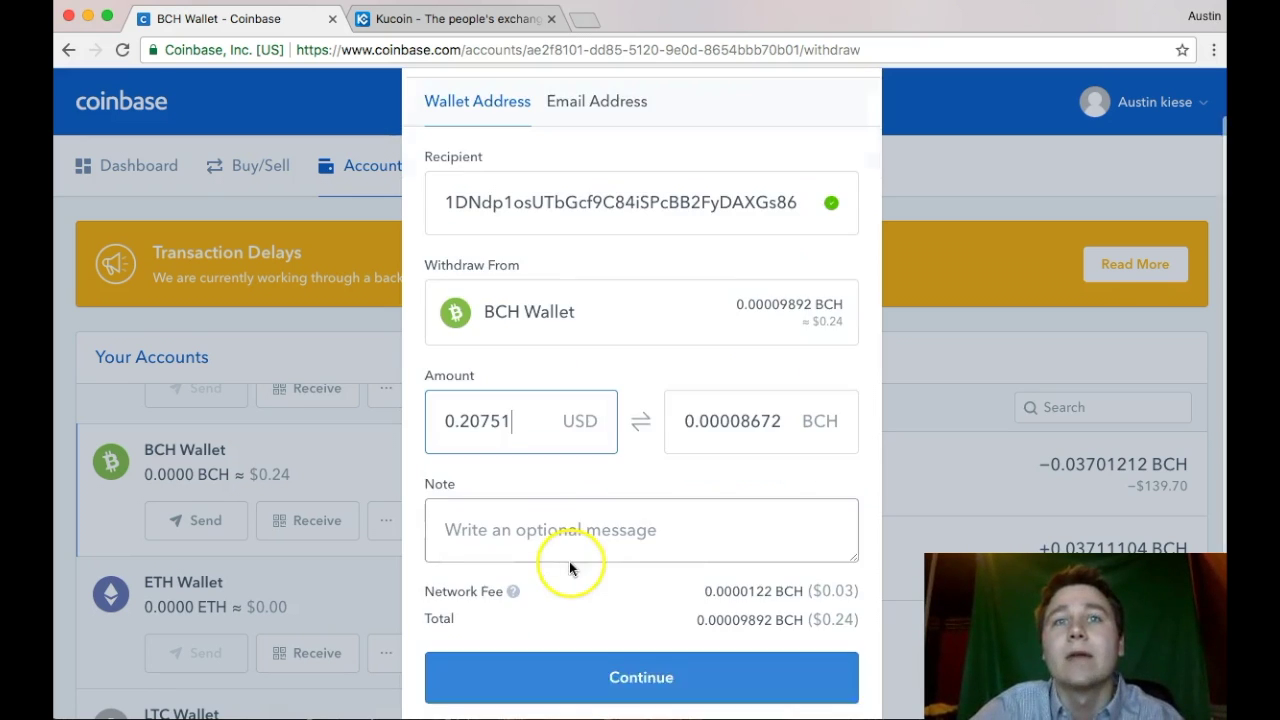
click(559, 668)
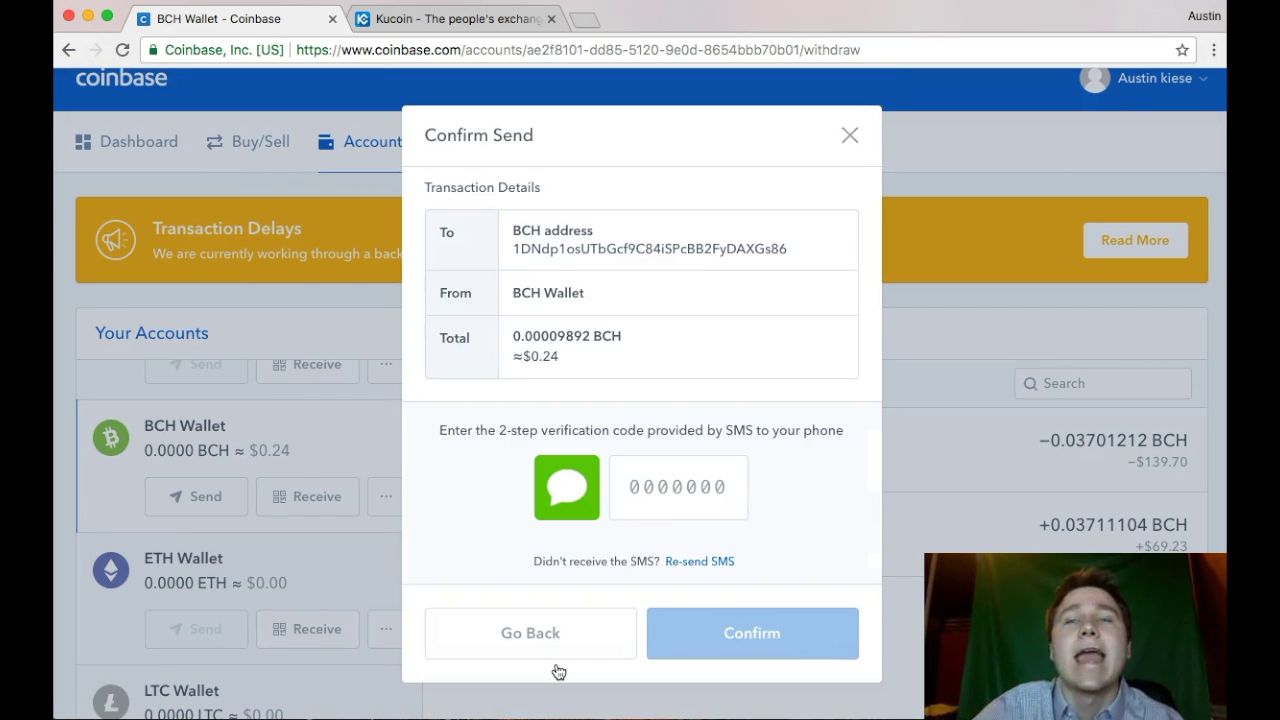
- Enter the SMS verification code in the Confirm Send dialog
click(672, 483)
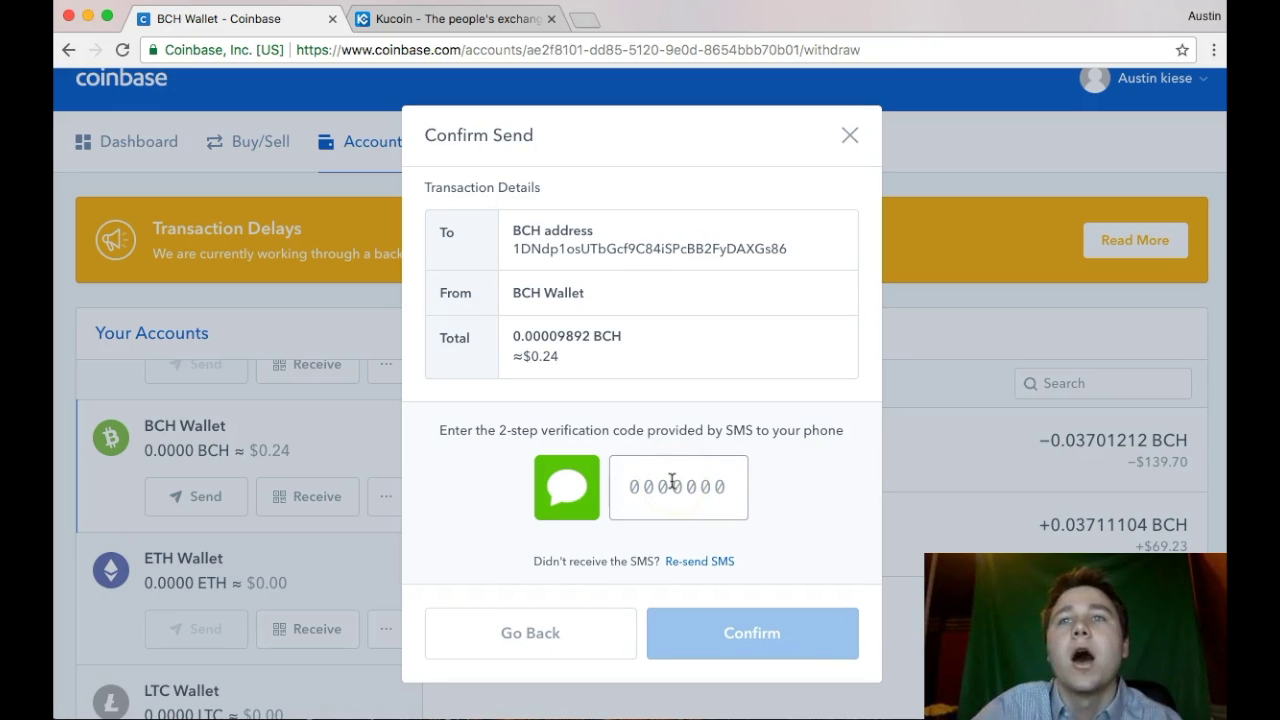
click(672, 483)
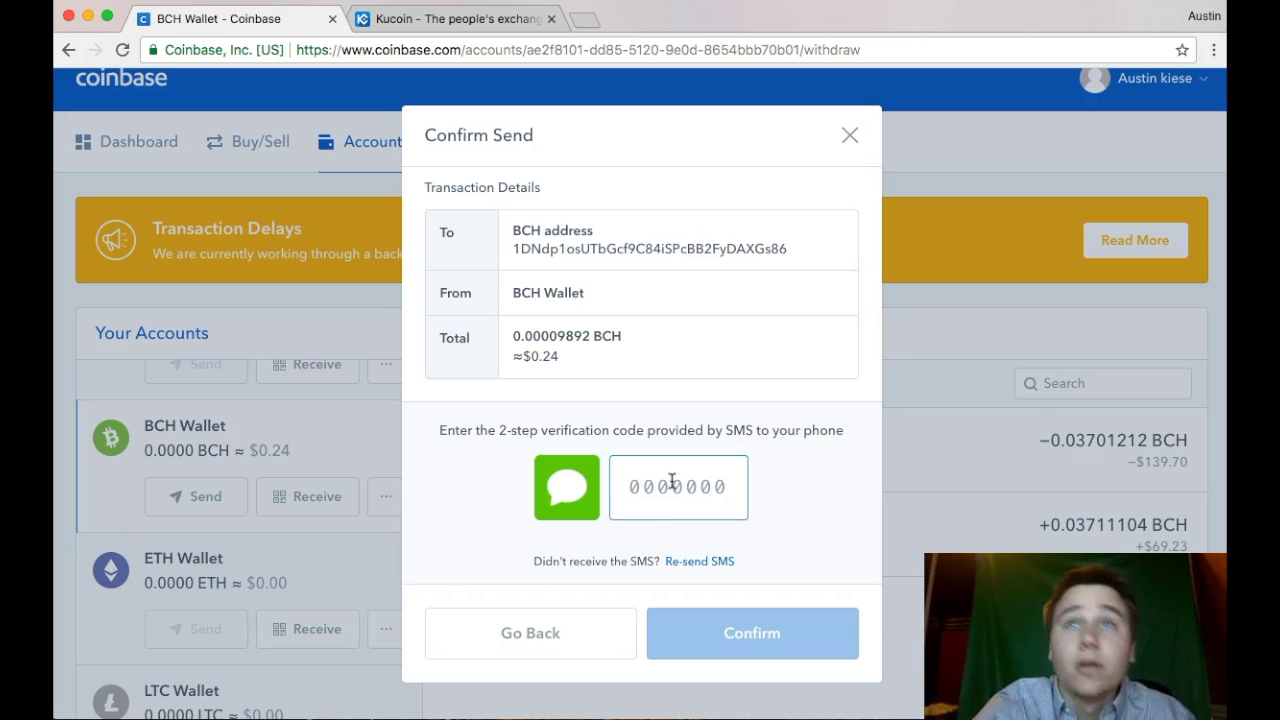
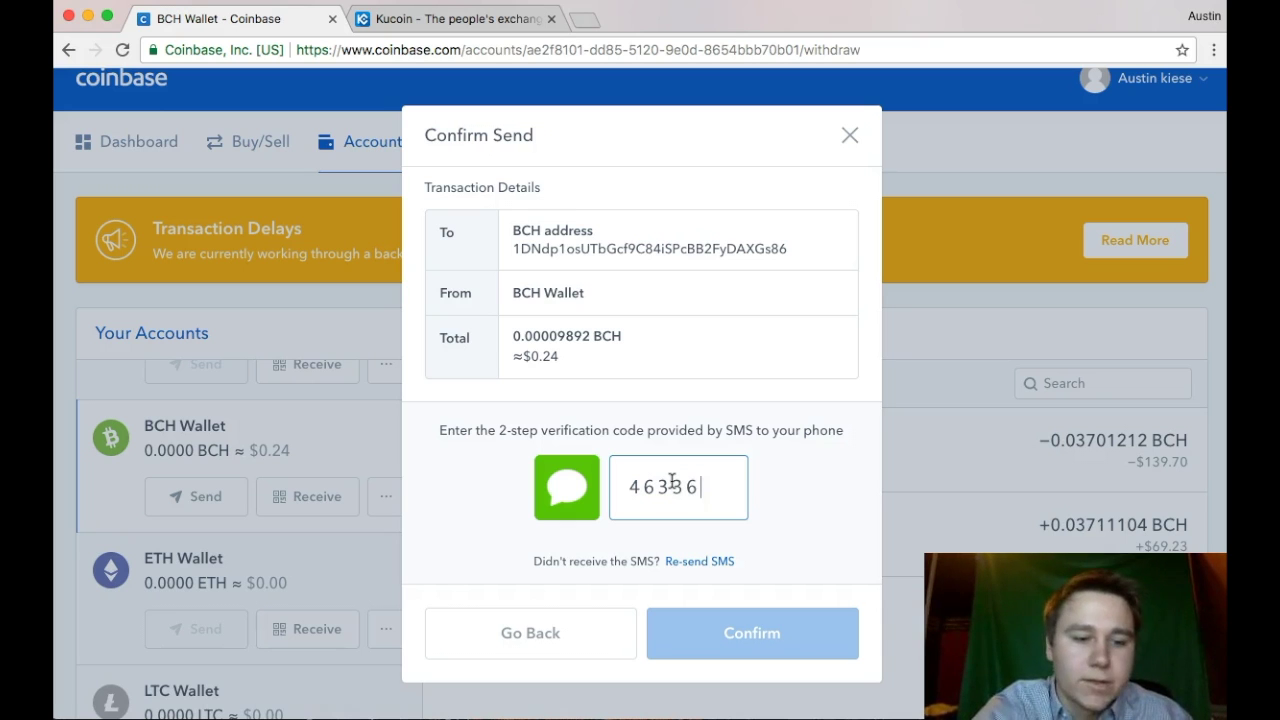
- Confirm the 0.00009892 BCH send, then return to KuCoin's Bitcoin Cash deposit page
click(724, 630)
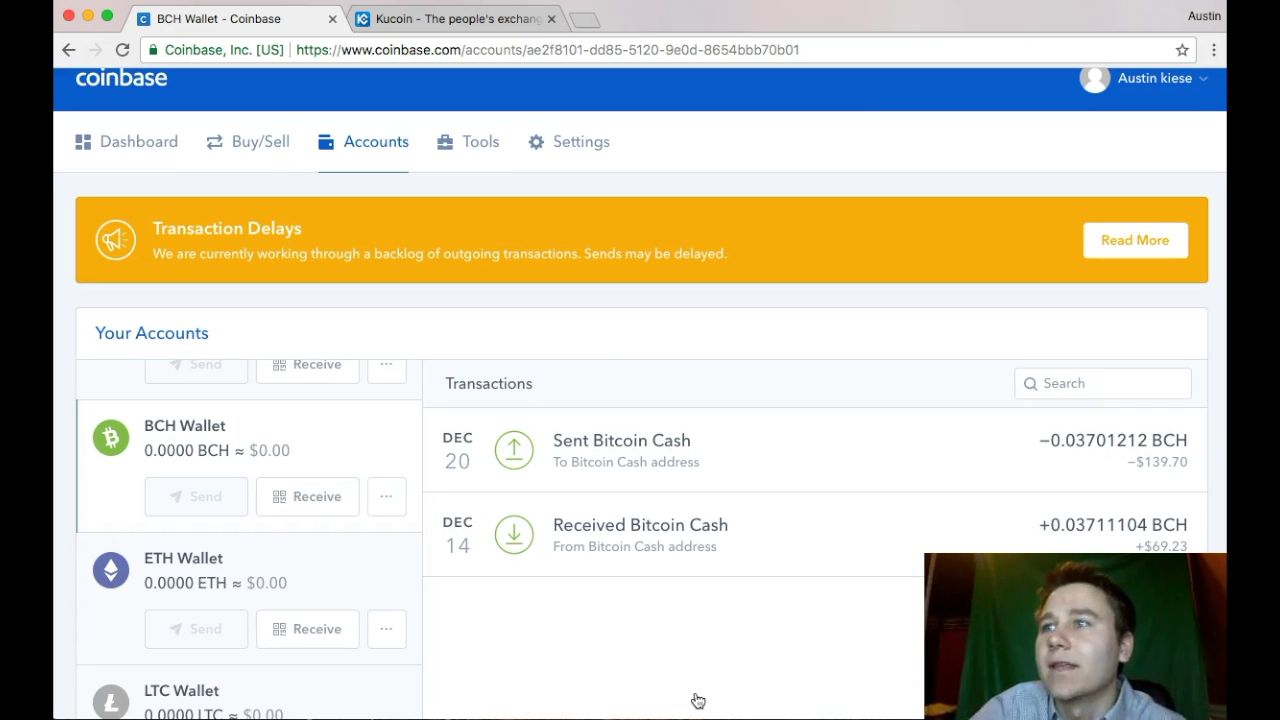
click(400, 23)
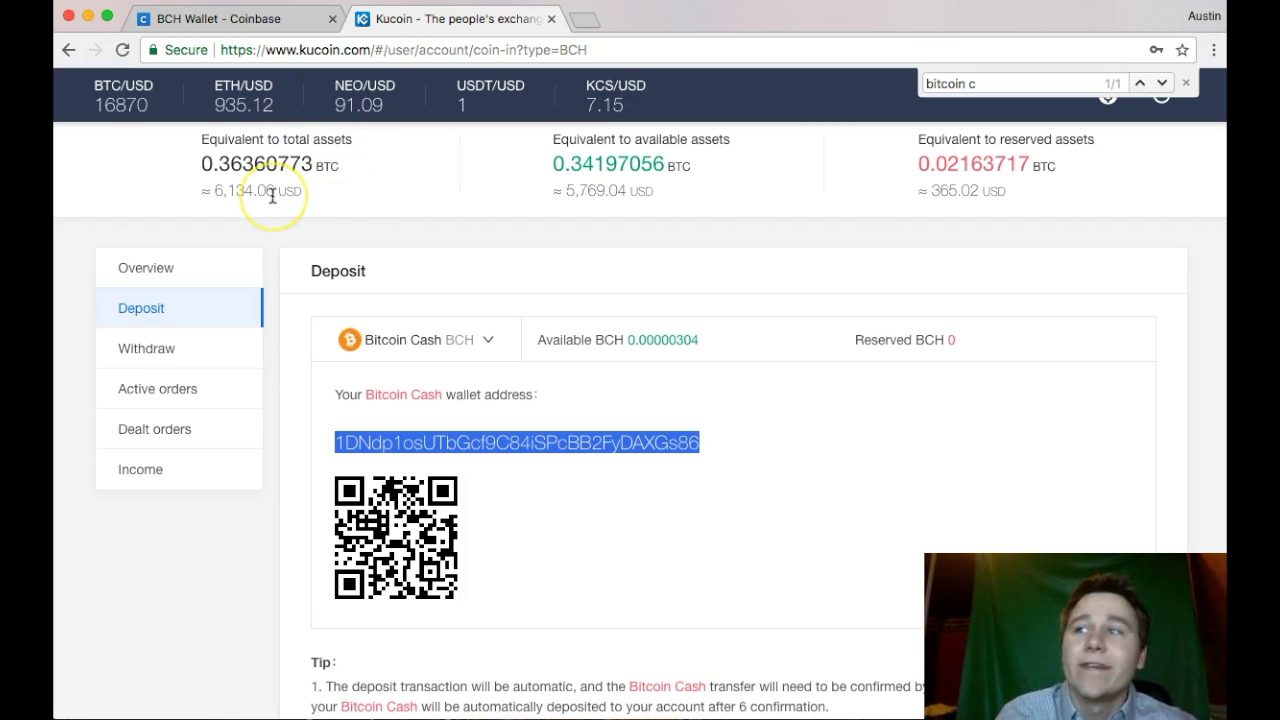
- Reload KuCoin, open Markets, and search coins for 'bit', 'cc', then 'bcc'
click(122, 49)
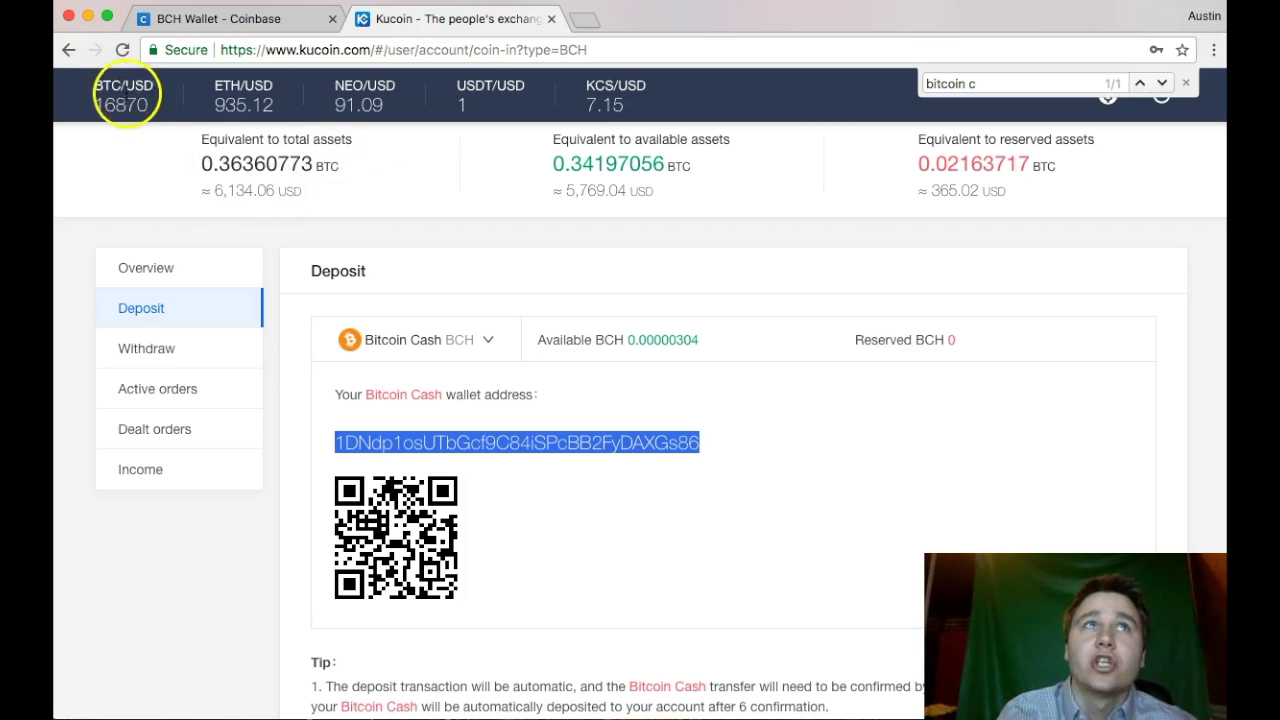
click(331, 96)
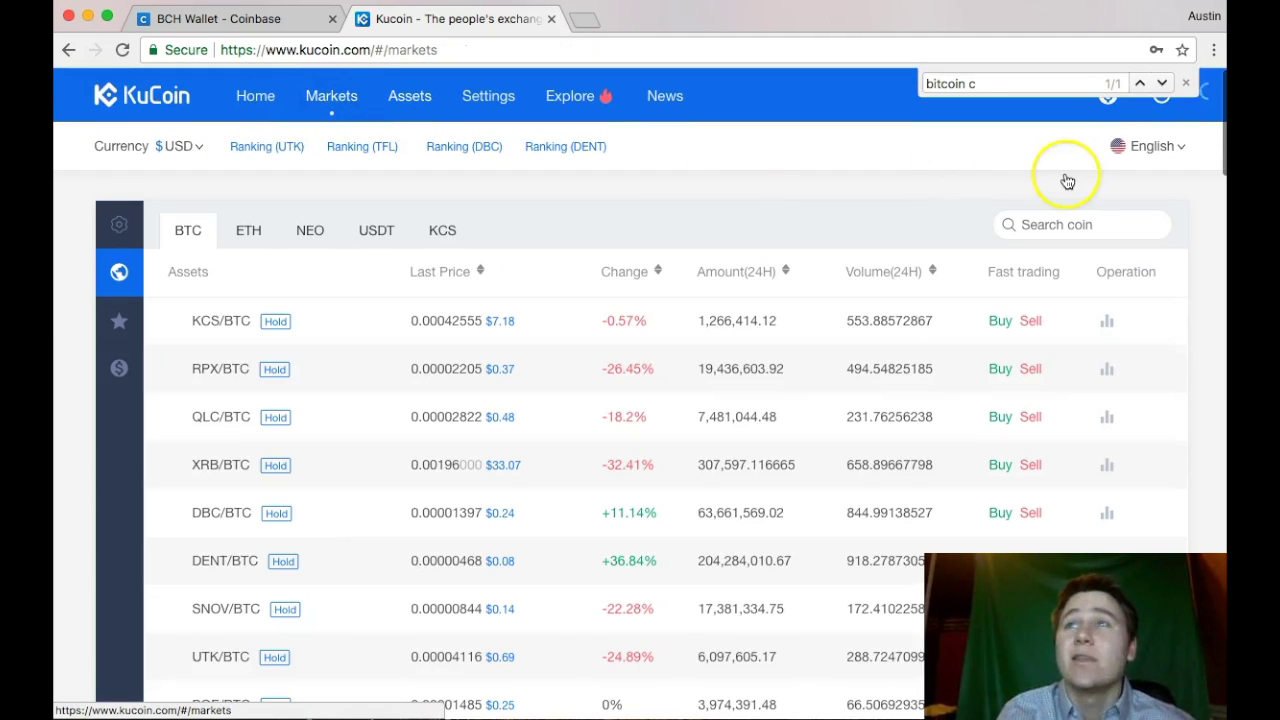
click(1070, 216)
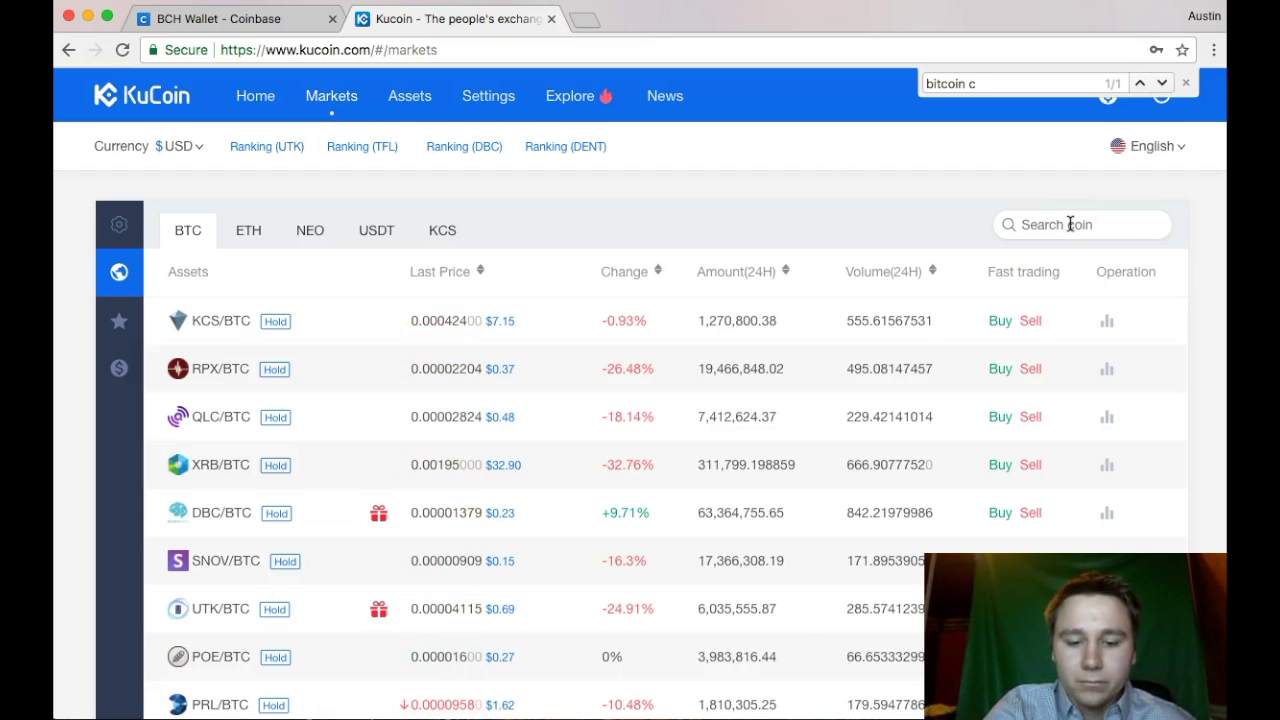
text(bit)
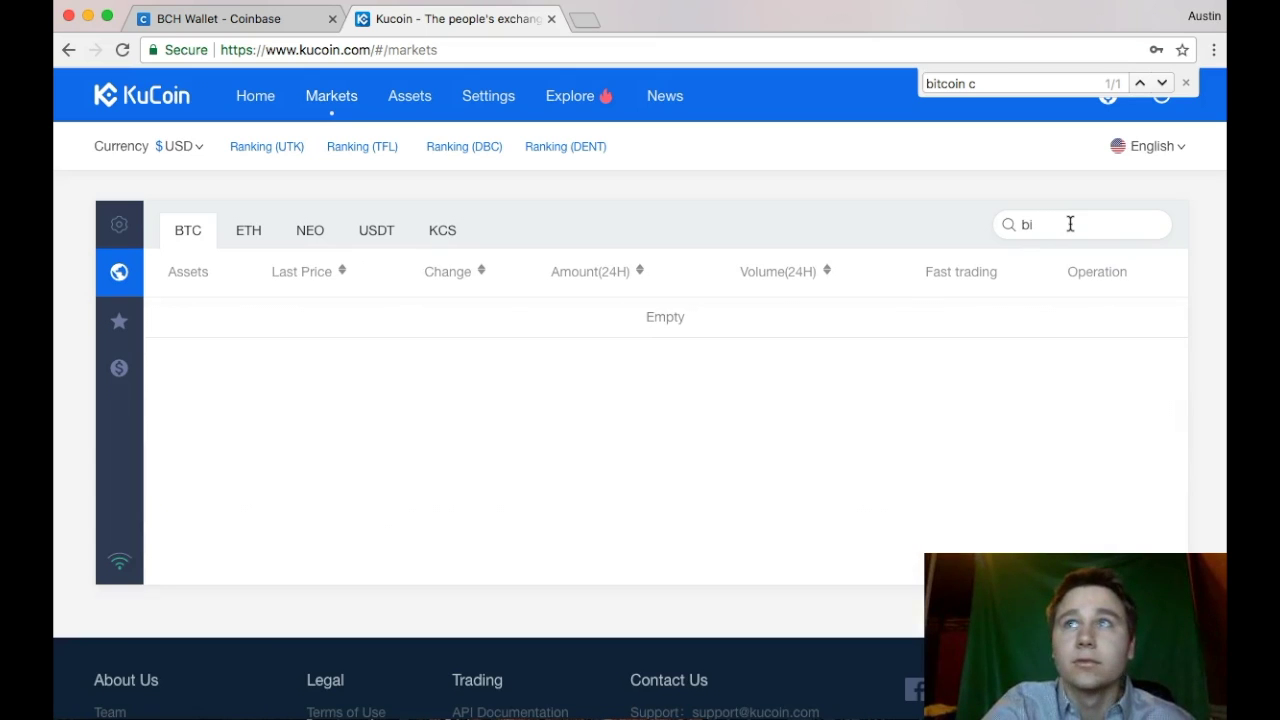
key(BackSpace)
key(BackSpace)
text(cc)
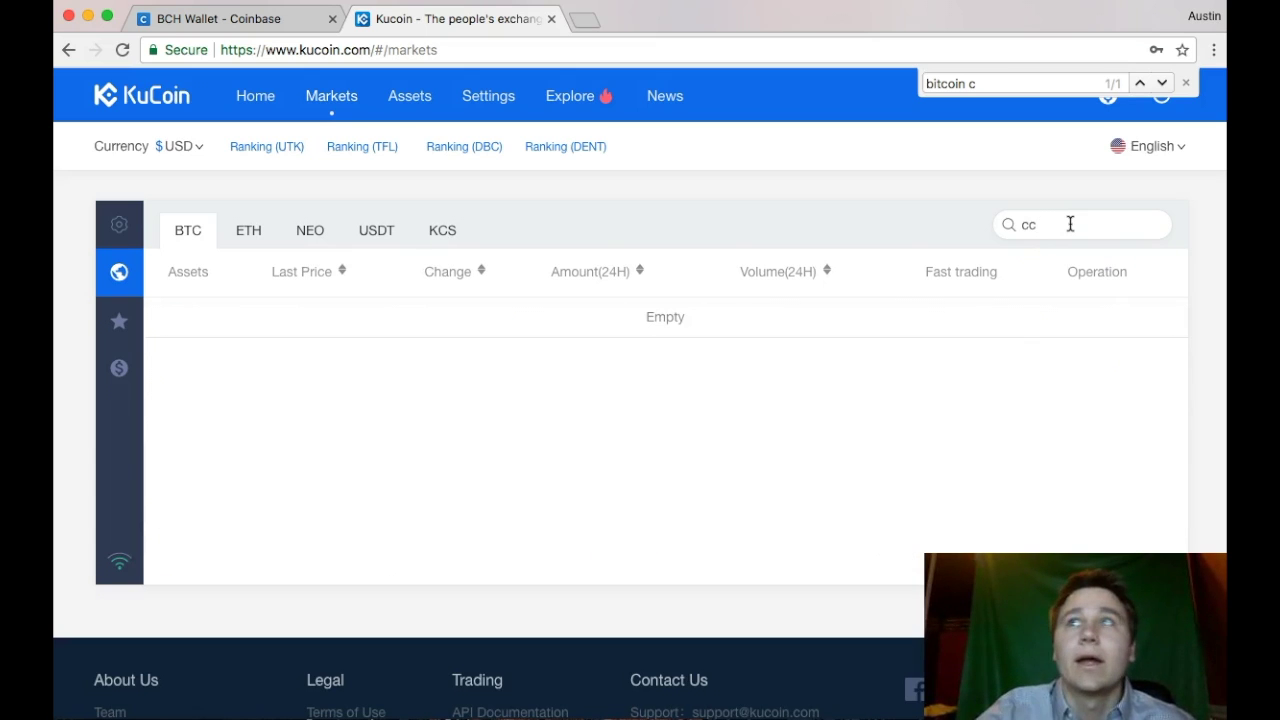
- Clear the coin search and scroll the BTC pairs list to find BCH/BTC
key(BackSpace)
key(BackSpace)
text(bcc)
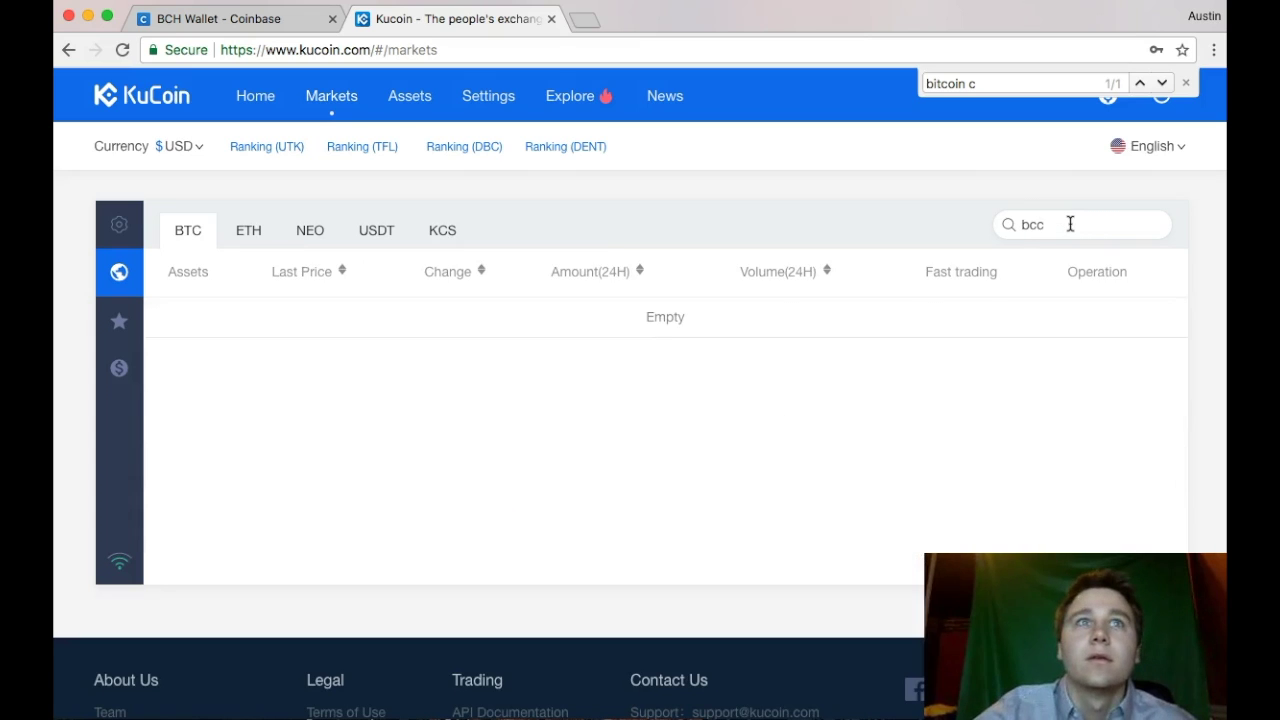
key(BackSpace)
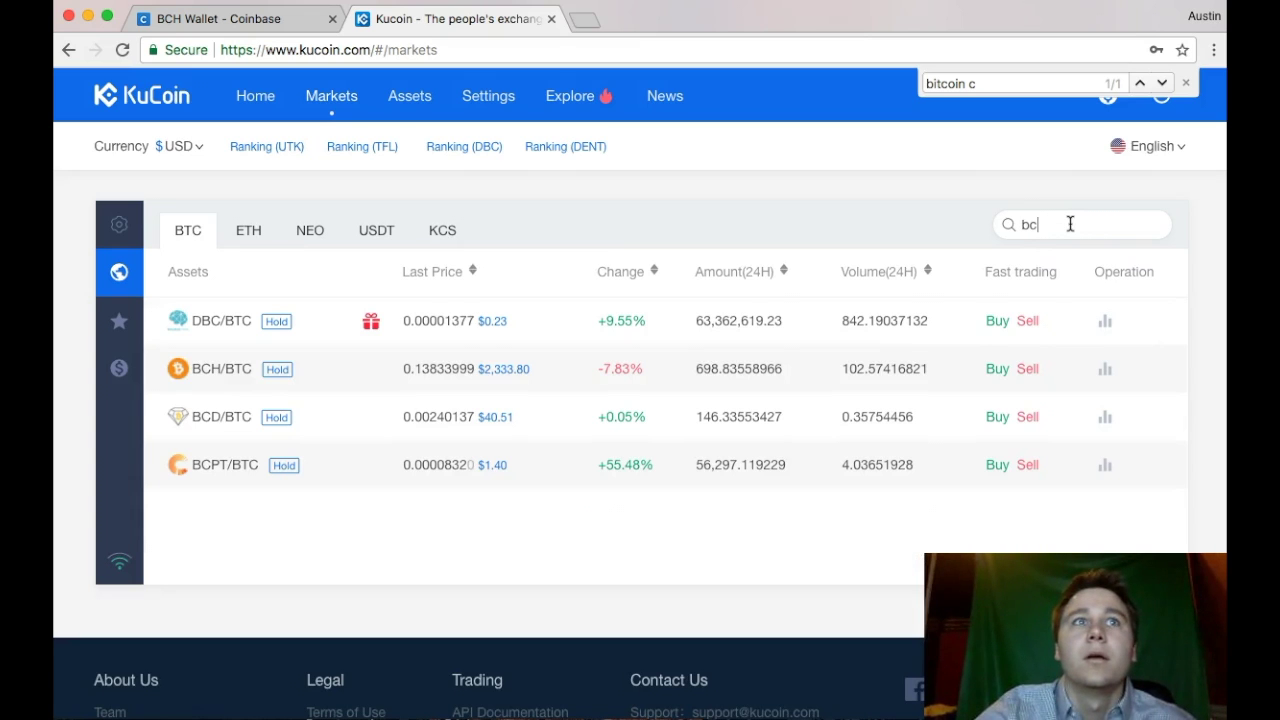
click(1070, 224)
key(BackSpace)
key(BackSpace)
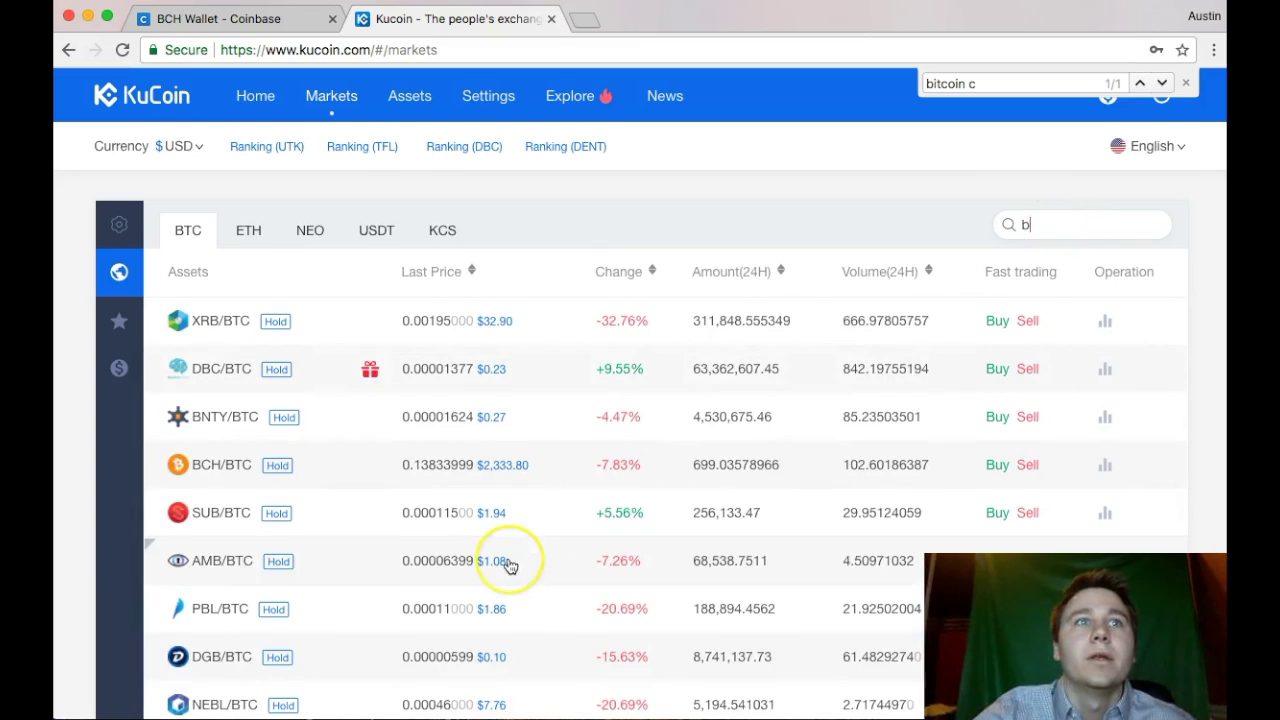
scroll(505, 560, down, 3)
scroll(510, 565, down, 5)
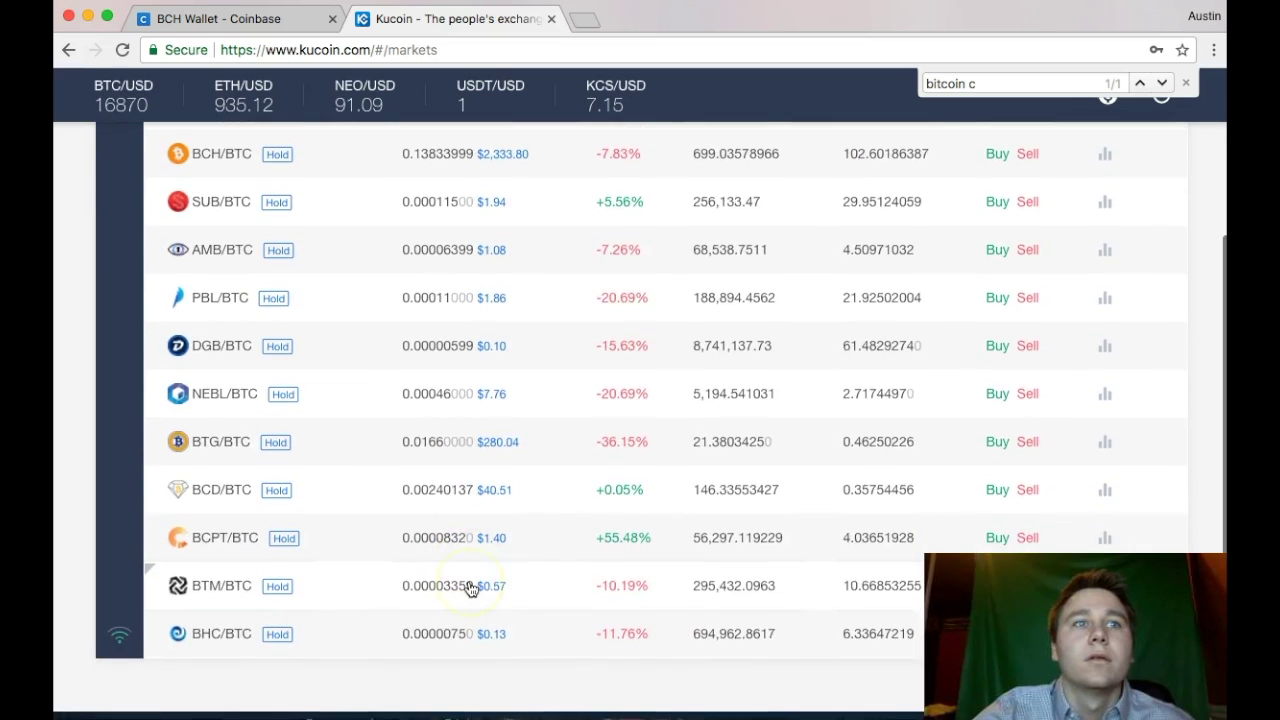
scroll(471, 590, up, 4)
scroll(471, 590, up, 2)
- Open the BCH/BTC trading page and pass Google 2-Step verification with the pasted code
click(427, 460)
click(827, 599)
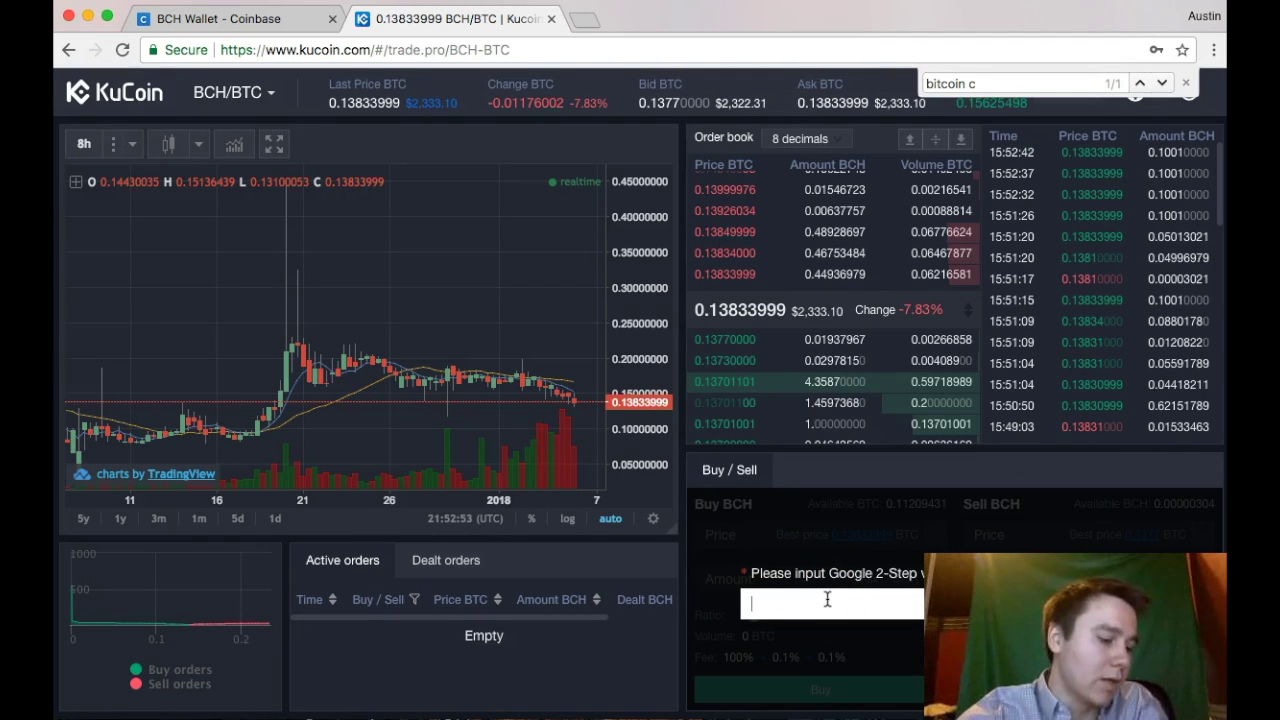
key(ctrl+v)
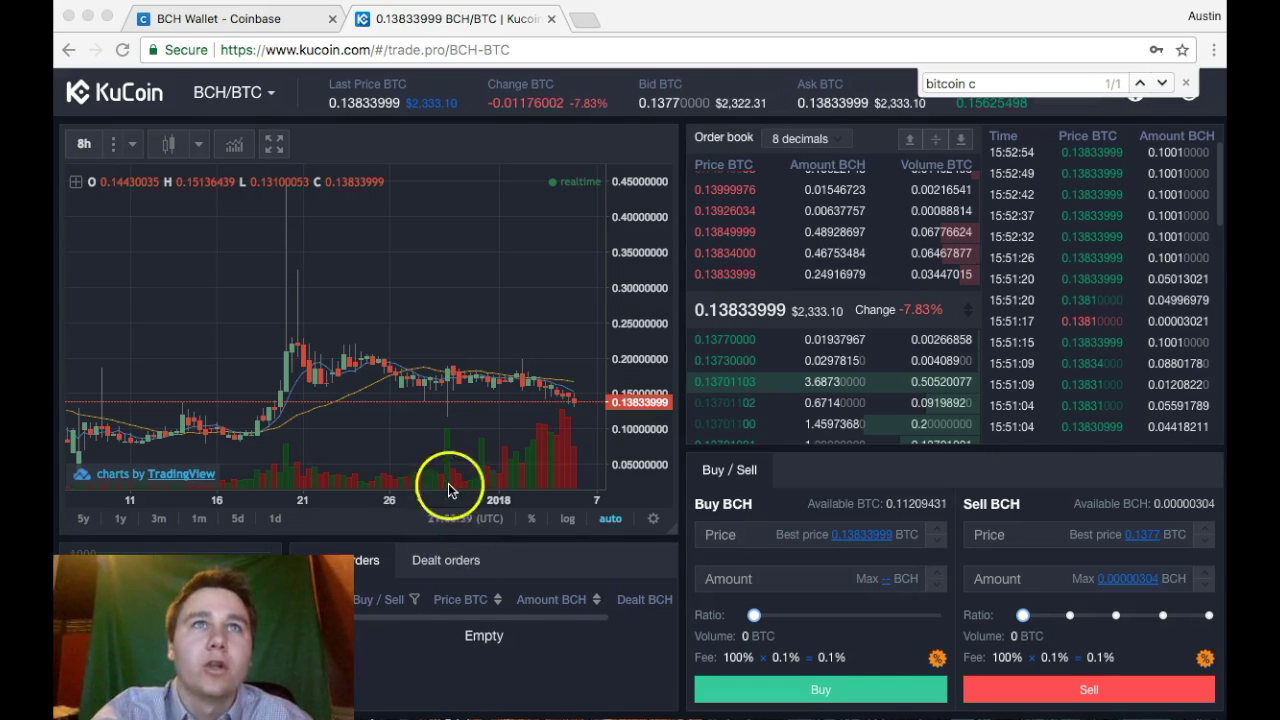
- Switch the BCH/BTC price chart from 8-hour to 1-hour candles
click(131, 144)
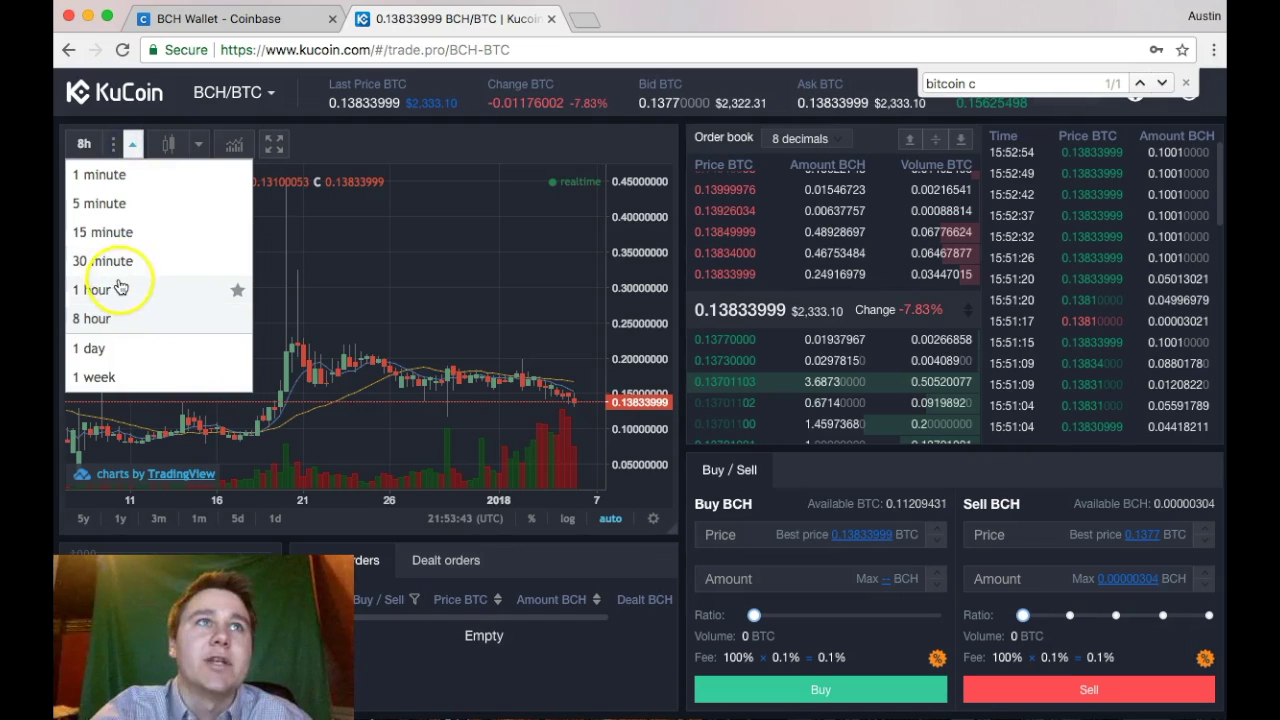
click(120, 289)
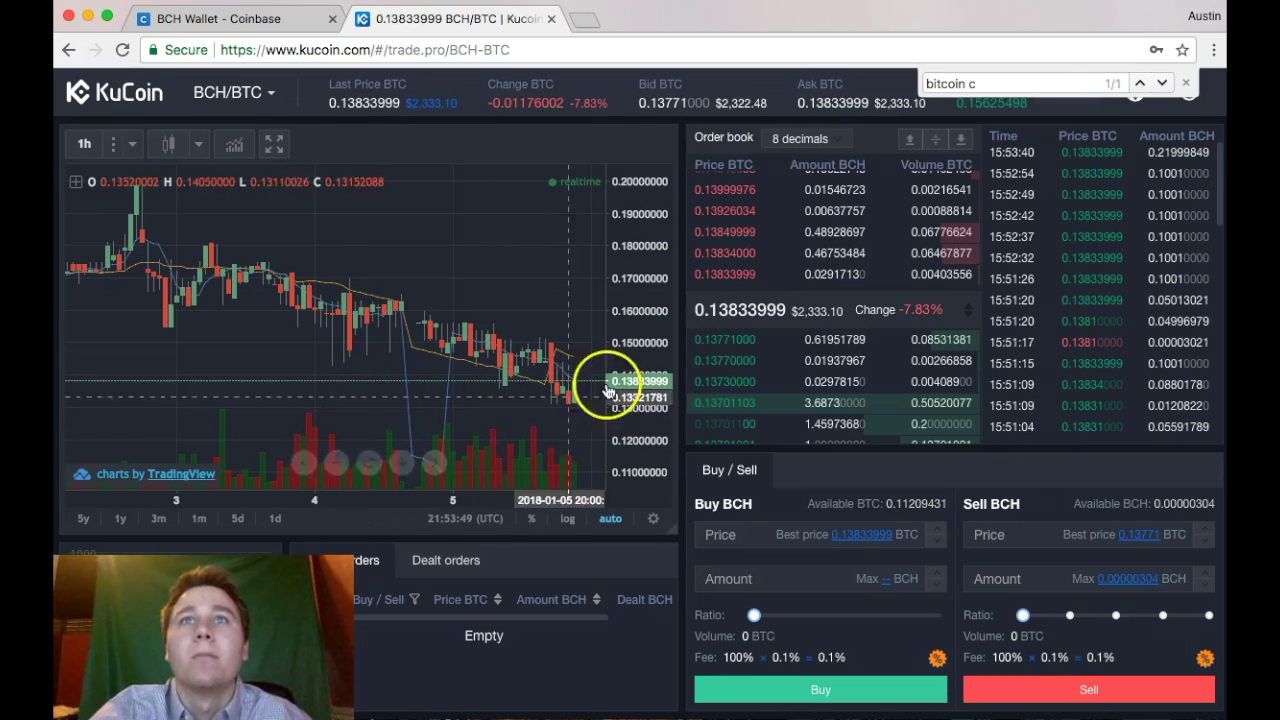
scroll(452, 372, down, 2)
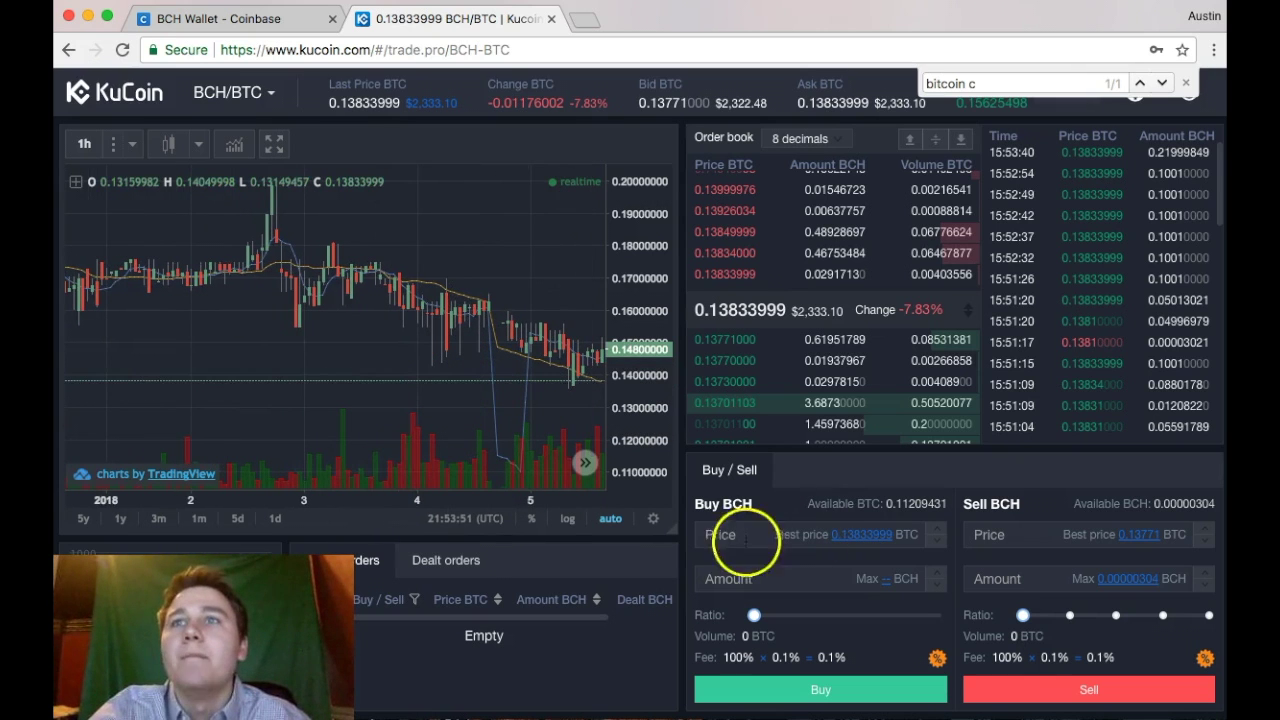